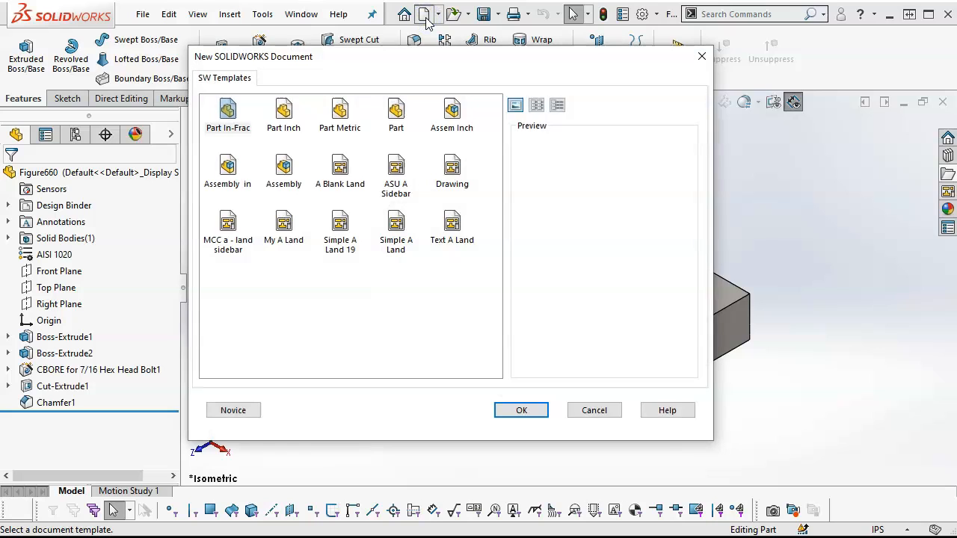
Create a new document from the Drawing template
double_click(458, 183)
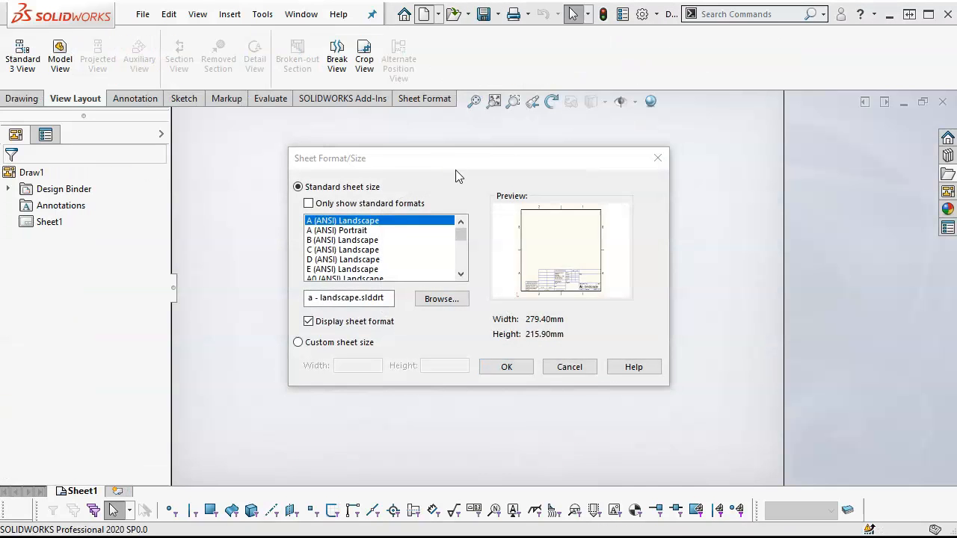
Restrict the sheet list to standard formats, preview the ISO sizes A0 through A4, and restore the full list
left_click(308, 204)
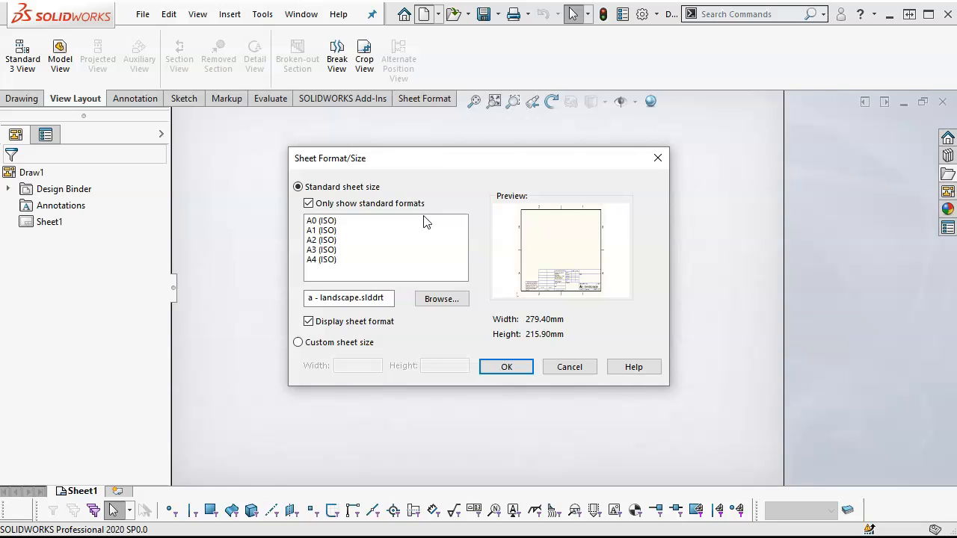
left_click(323, 221)
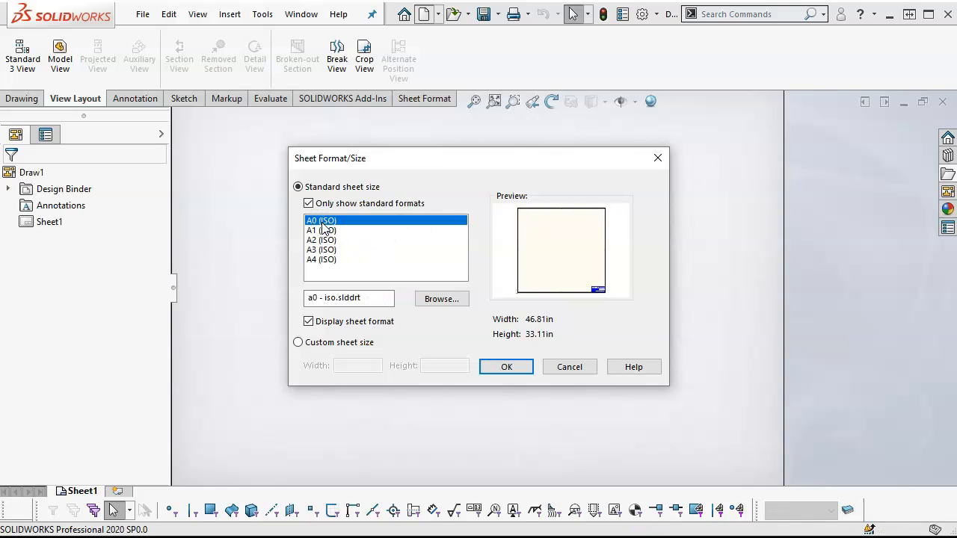
left_click(326, 260)
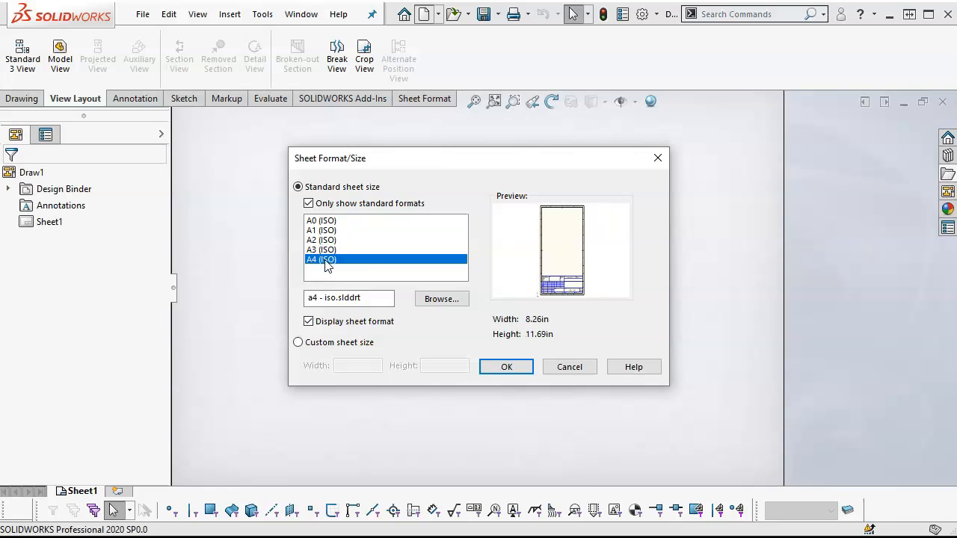
left_click(328, 253)
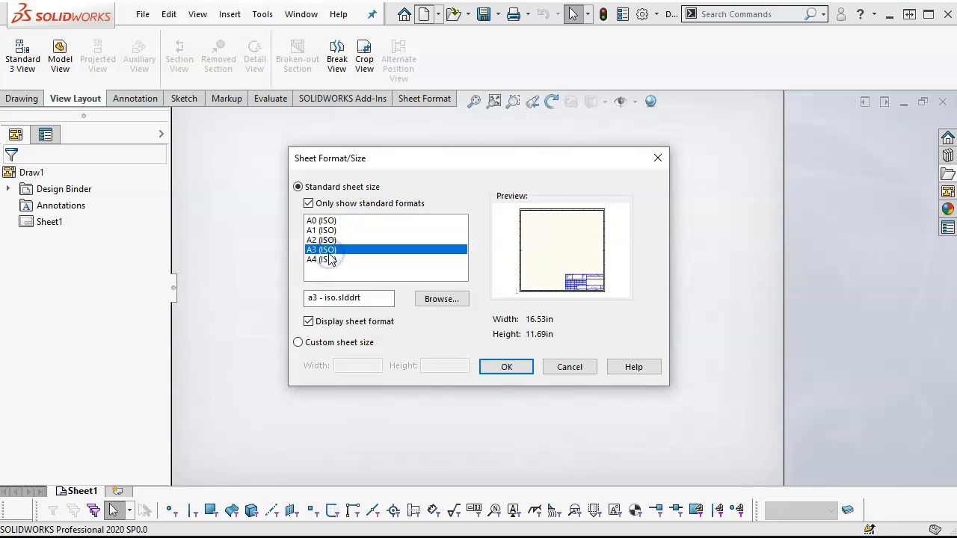
left_click(332, 240)
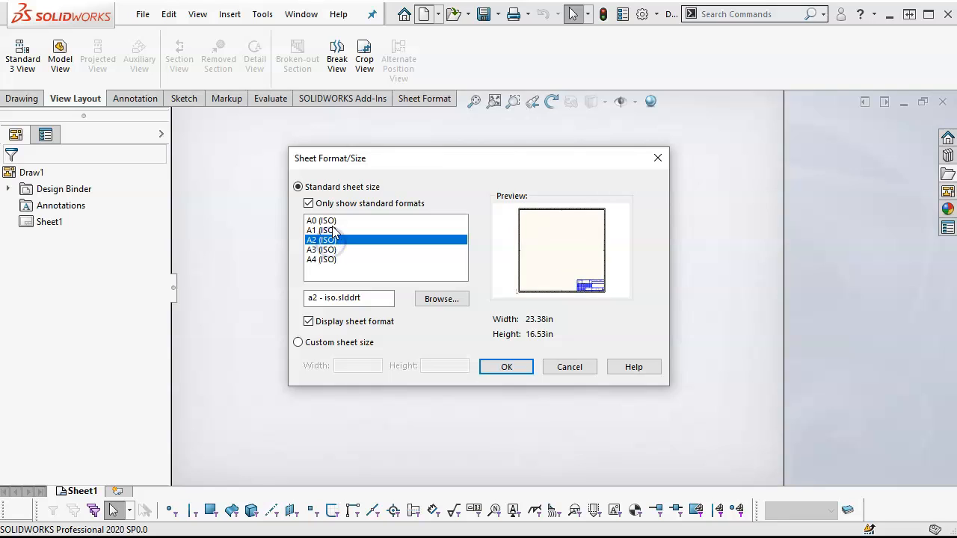
left_click(331, 231)
left_click(332, 259)
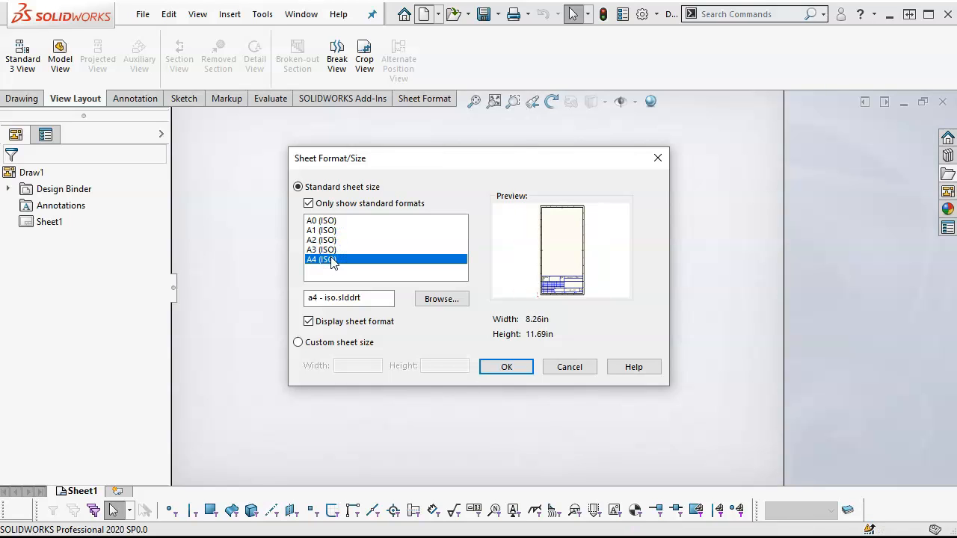
left_click(309, 204)
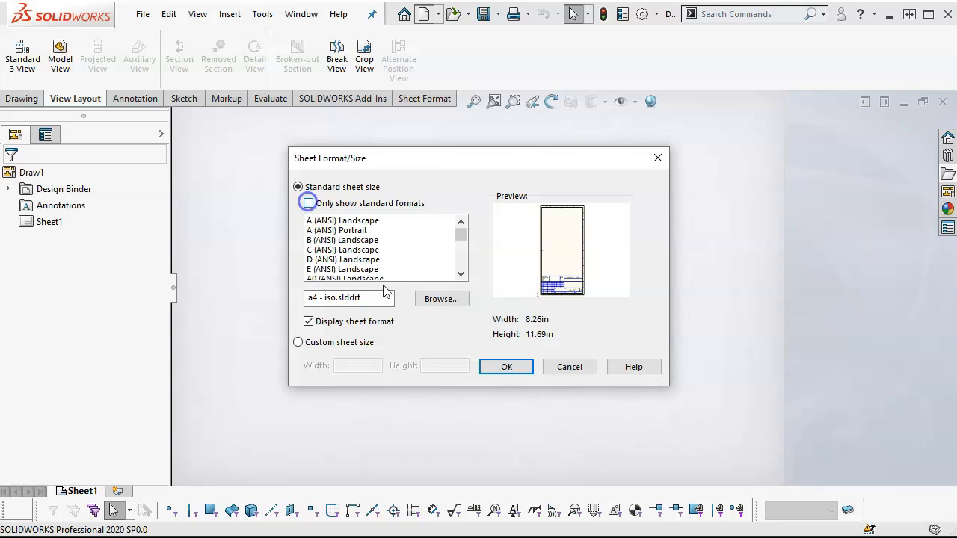
Set the sheet size to A (ANSI) Landscape and accept the sheet format
left_click(345, 224)
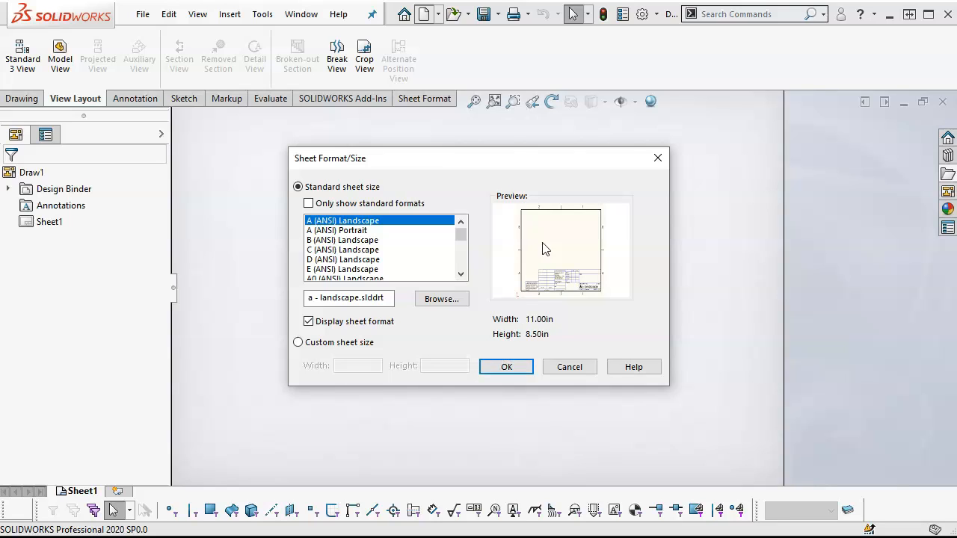
left_click(507, 368)
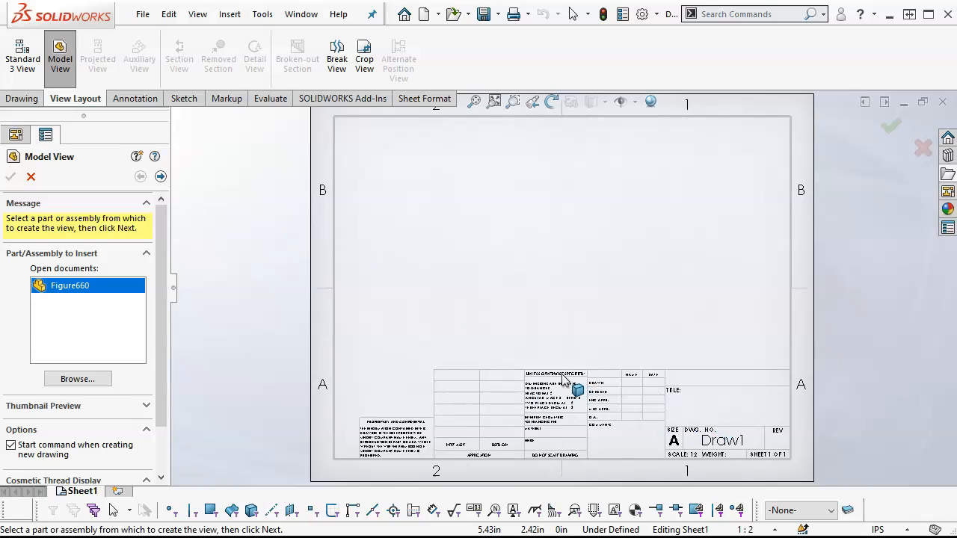
Choose Figure655.SLDPRT from the T2x Parts folder as the part for the model views
left_click(82, 379)
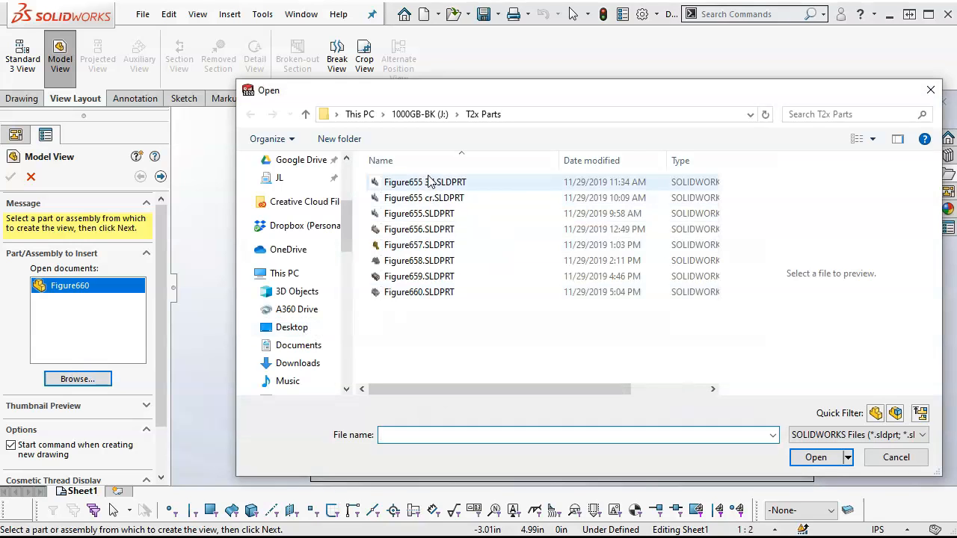
left_click(435, 214)
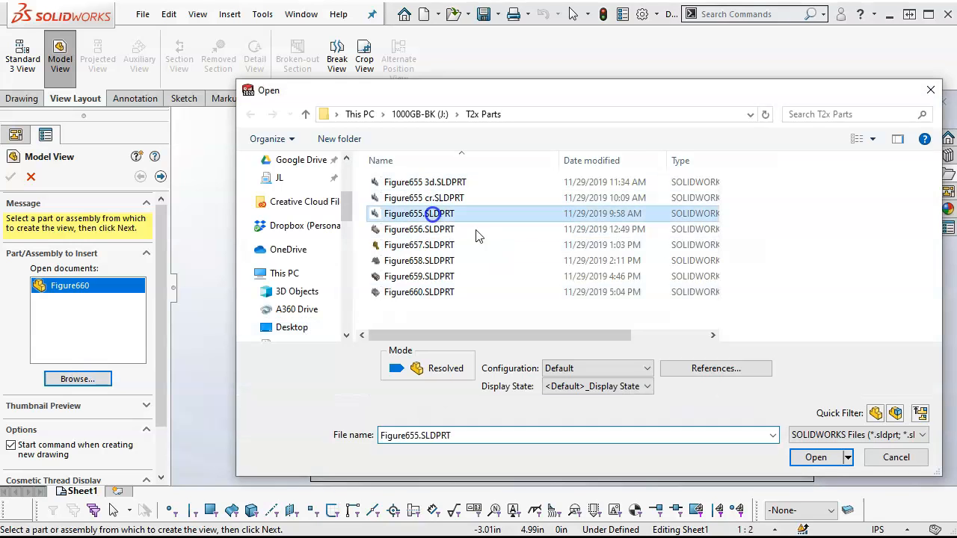
left_click(815, 458)
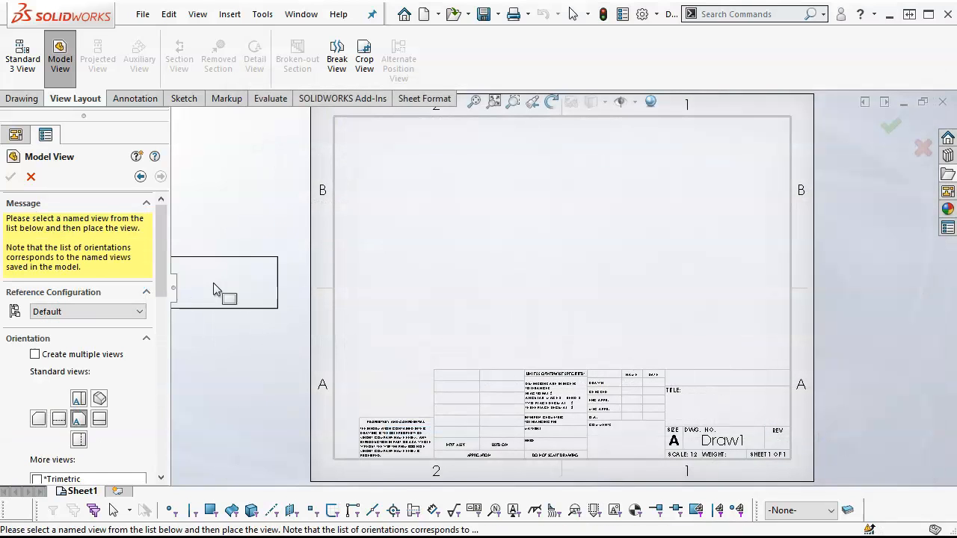
Create multiple views of the part at once, placing the front, top, right and isometric orientations on the sheet
left_click(39, 354)
left_click(79, 418)
left_click(80, 438)
left_click(79, 438)
left_click(100, 438)
left_click(99, 417)
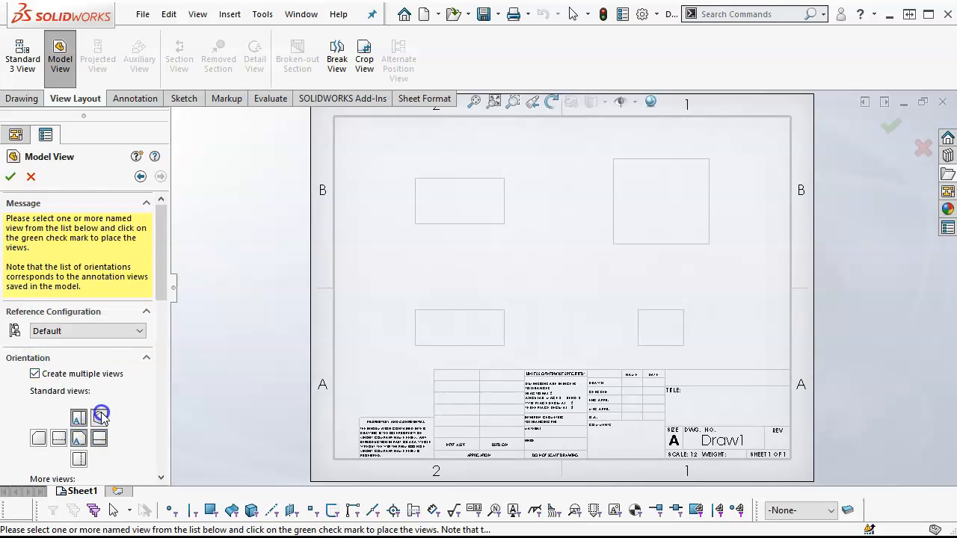
mouse_move(165, 277)
left_mouse_down()
mouse_move(164, 301)
mouse_move(163, 268)
left_mouse_up()
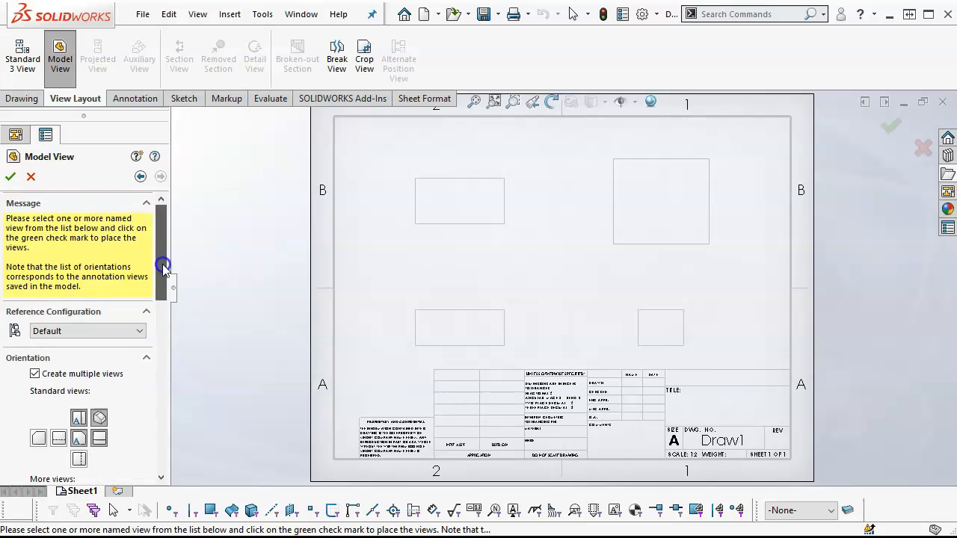
left_click(11, 177)
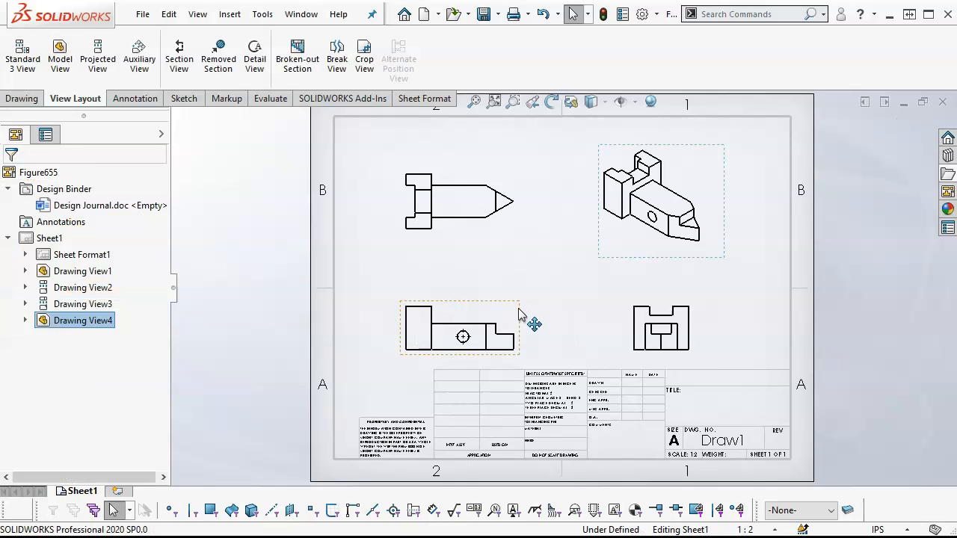
Move the front view higher on the sheet and the isometric view toward the sheet's upper-right corner
left_click_drag(516, 302, 539, 265)
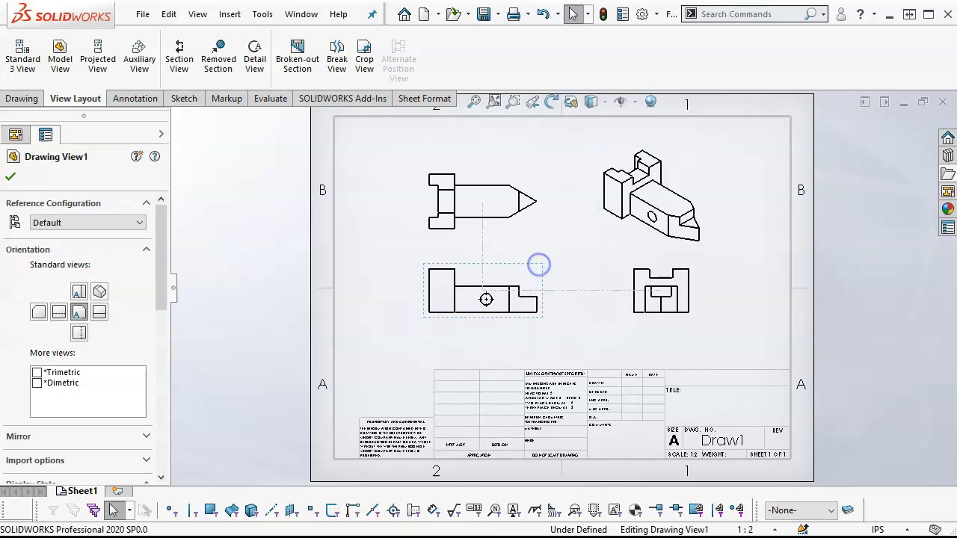
left_click_drag(709, 260, 769, 237)
mouse_move(533, 267)
left_mouse_down()
mouse_move(502, 258)
mouse_move(492, 267)
mouse_move(512, 269)
left_mouse_up()
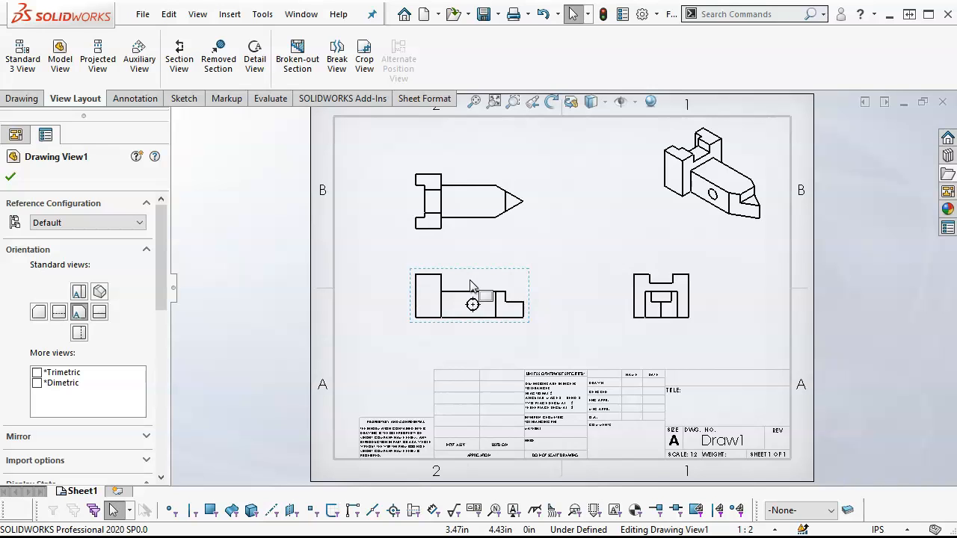
Move the top view farther above the front view and shift the right view closer to the sheet's right border
mouse_move(473, 243)
left_mouse_down()
mouse_move(477, 188)
mouse_move(476, 210)
mouse_move(423, 209)
mouse_move(476, 223)
mouse_move(479, 207)
left_mouse_up()
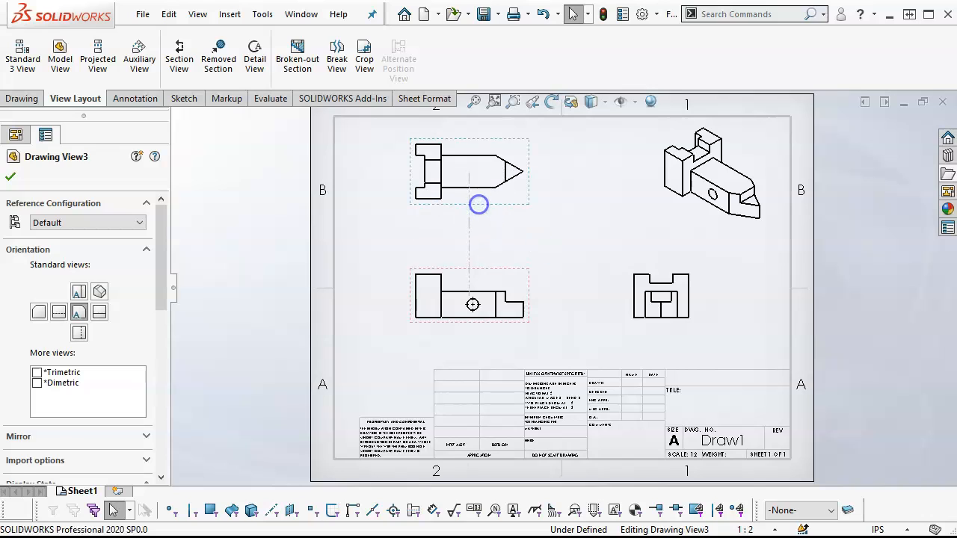
mouse_move(632, 319)
left_mouse_down()
mouse_move(675, 331)
mouse_move(675, 299)
left_mouse_up()
left_click(600, 308)
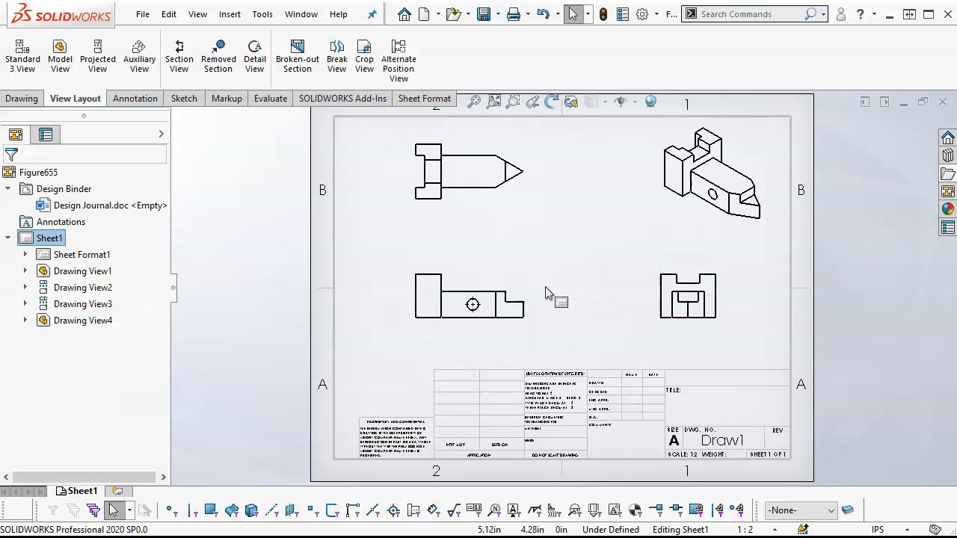
Shift the front view slightly right and up, and lower the top view slightly toward it
left_click_drag(524, 282, 546, 272)
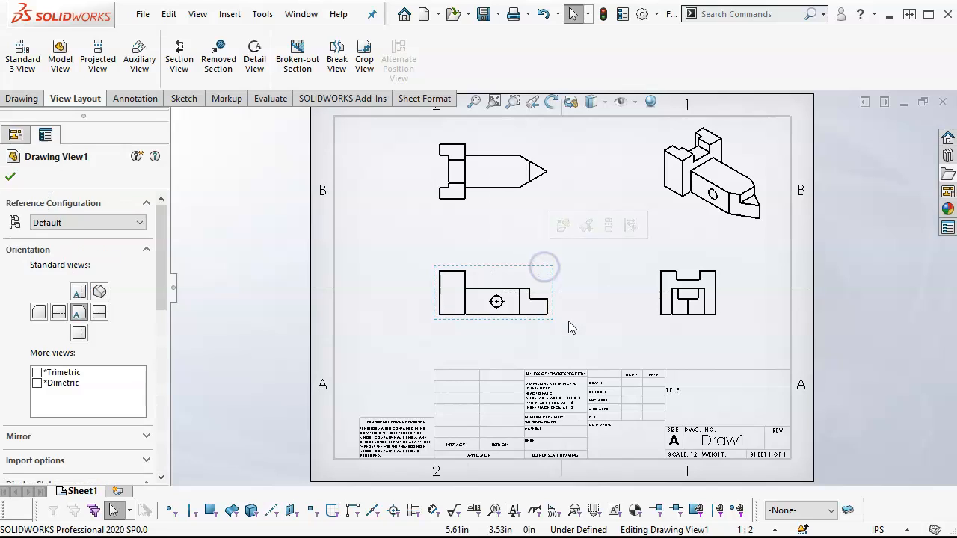
left_click(569, 302)
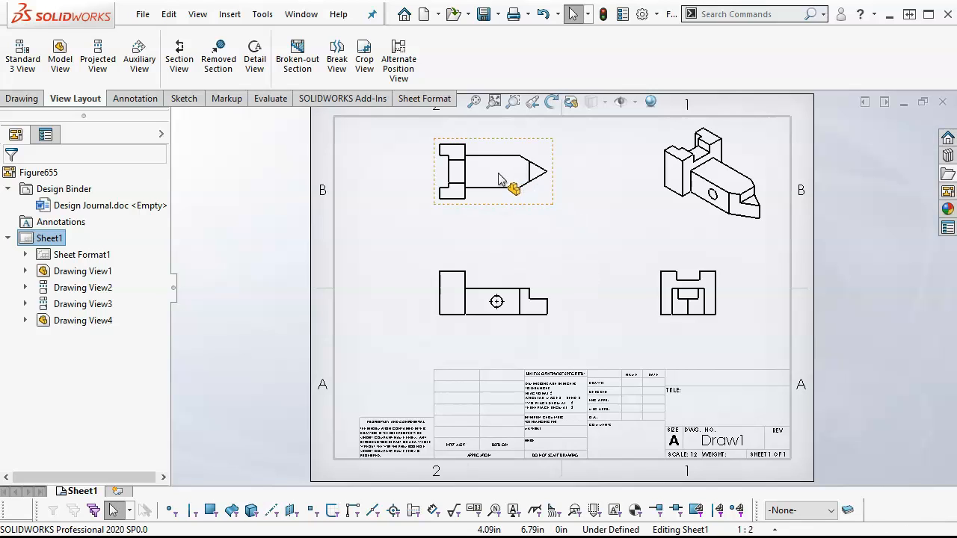
left_click_drag(492, 208, 494, 216)
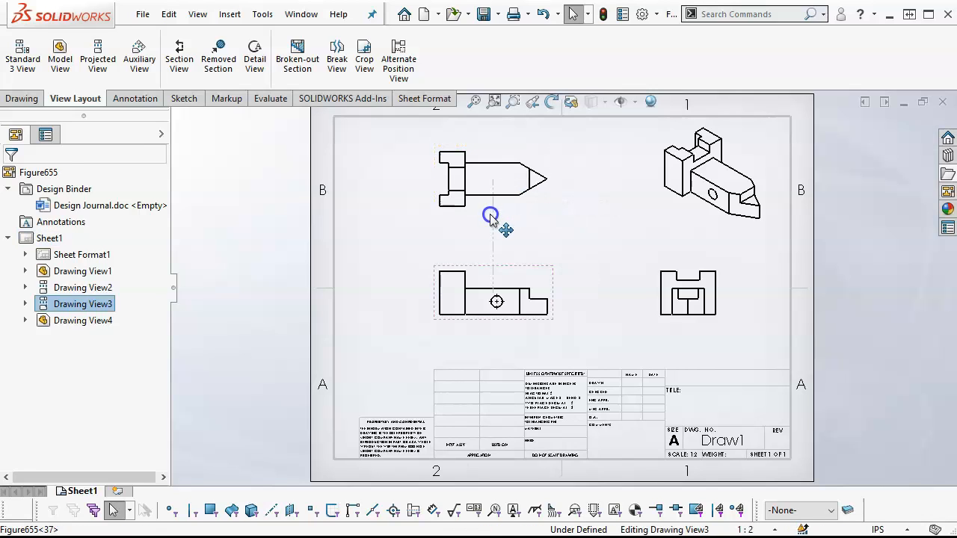
Dimension the T-shaped head's horizontal width and the overall length to the pointed tip below the top view with Smart Dimension
left_click(123, 100)
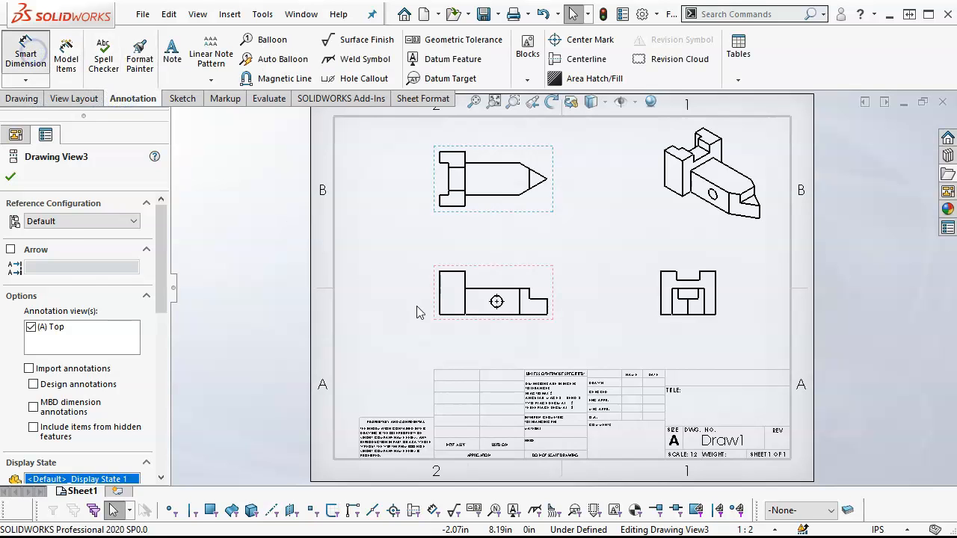
left_click(25, 54)
scroll(449, 331, "up", 1)
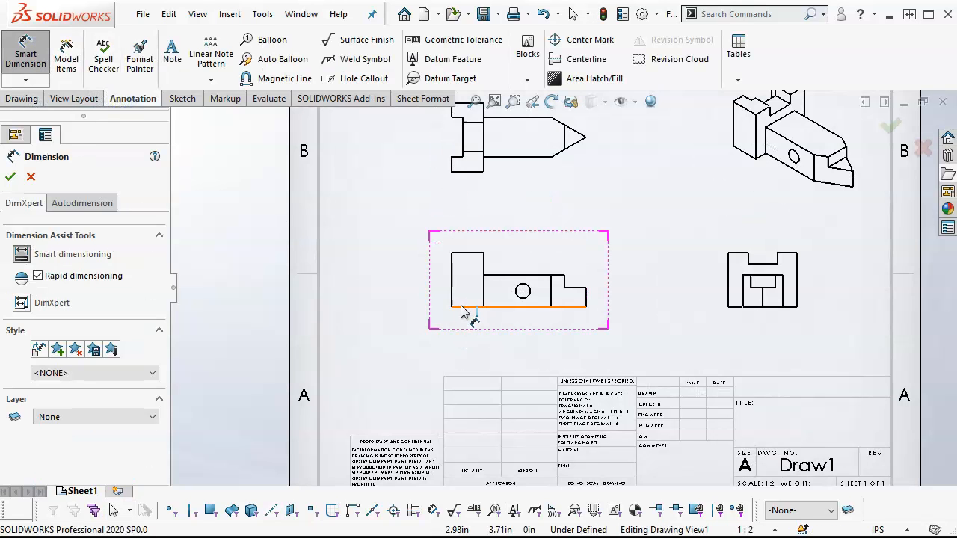
left_click(471, 175)
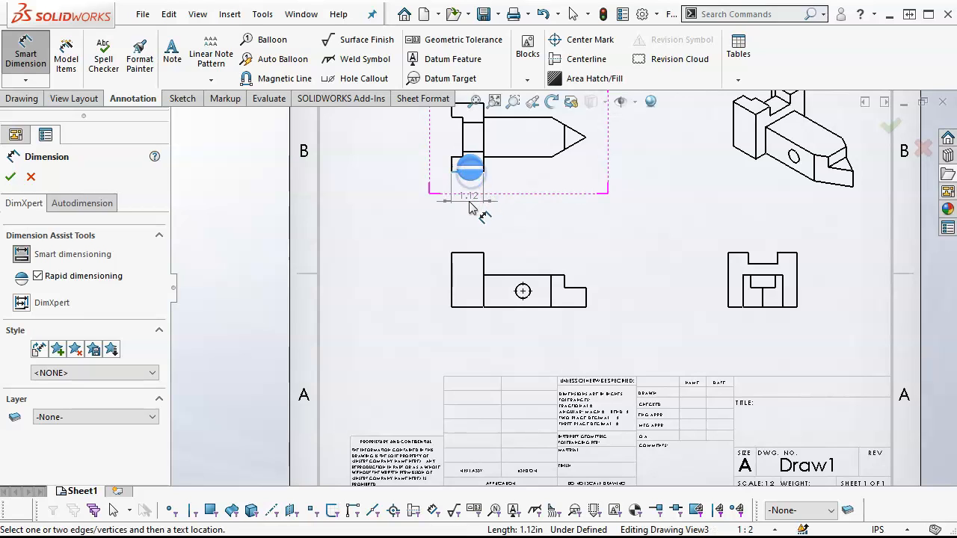
left_click(465, 191)
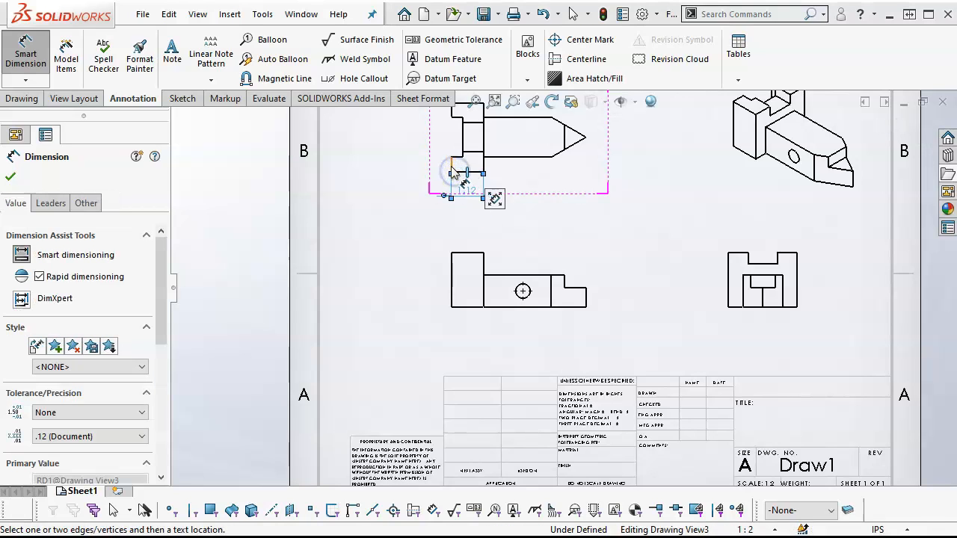
left_click(585, 138)
left_click(521, 215)
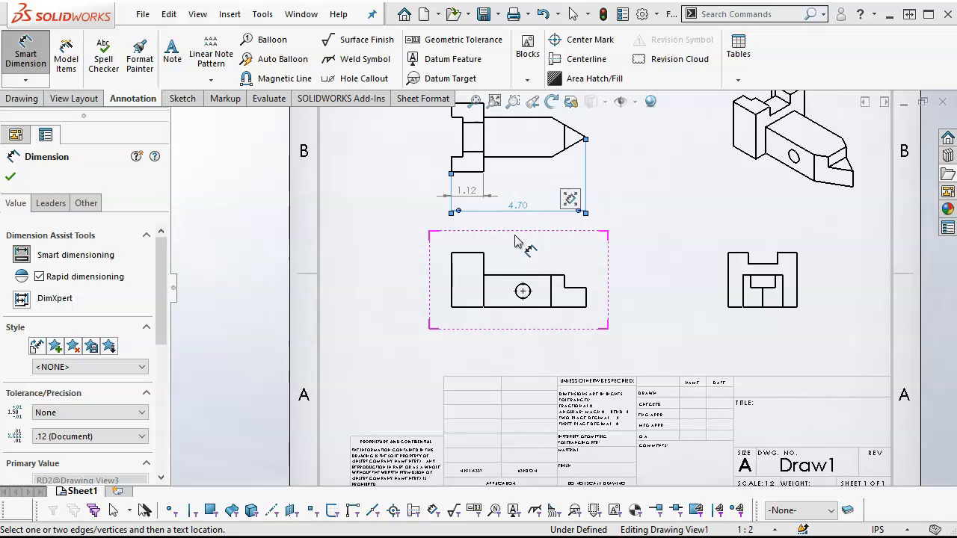
Dimension the overall height left of the front view, and the end step's height and body height to its right
left_click(460, 282)
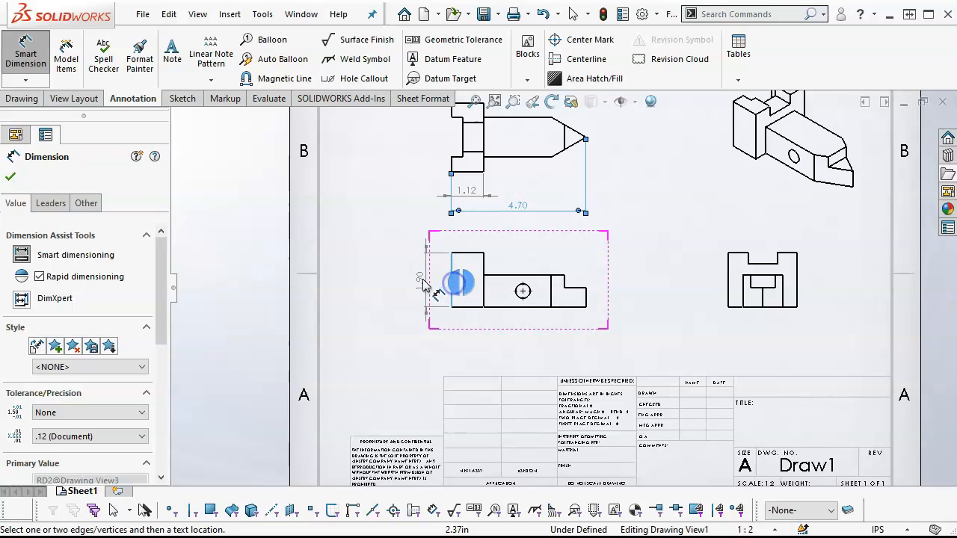
left_click(409, 282)
left_click(584, 301)
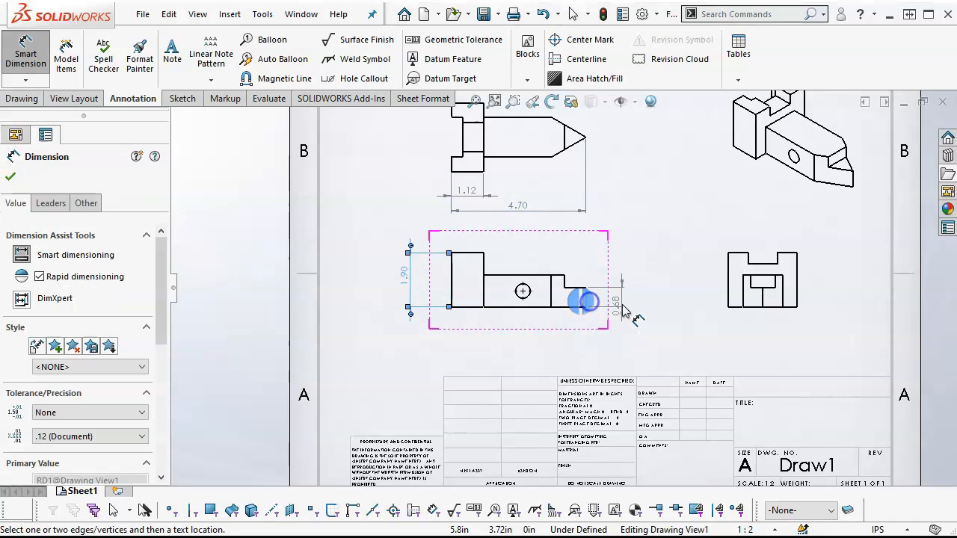
left_click(615, 329)
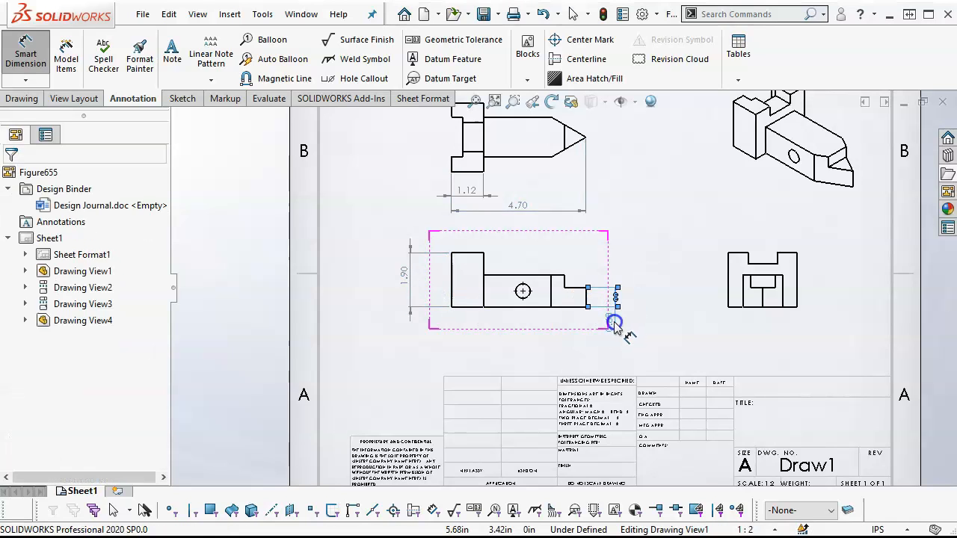
left_click(555, 275)
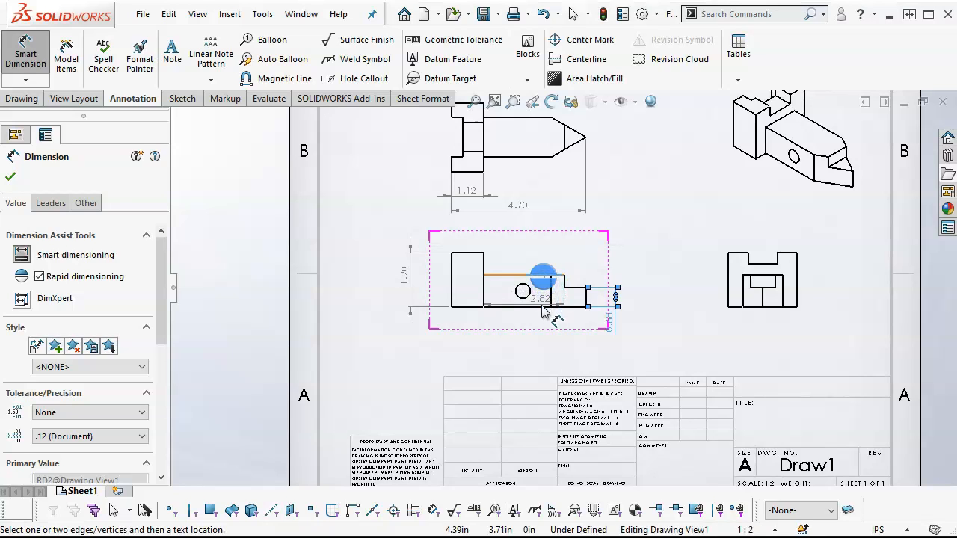
left_click(641, 300)
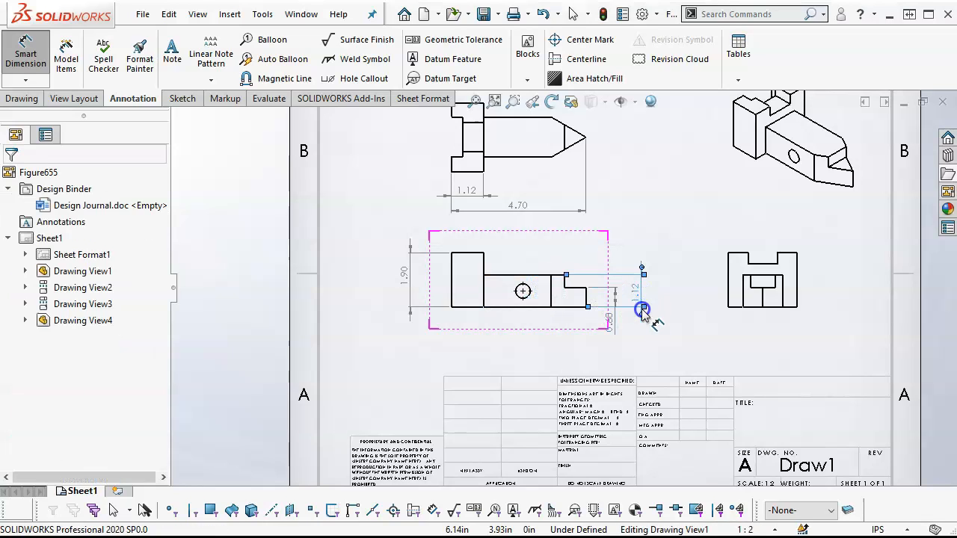
Move the end step's height dimension slightly away from the front view, and clear the selection
left_click(652, 337)
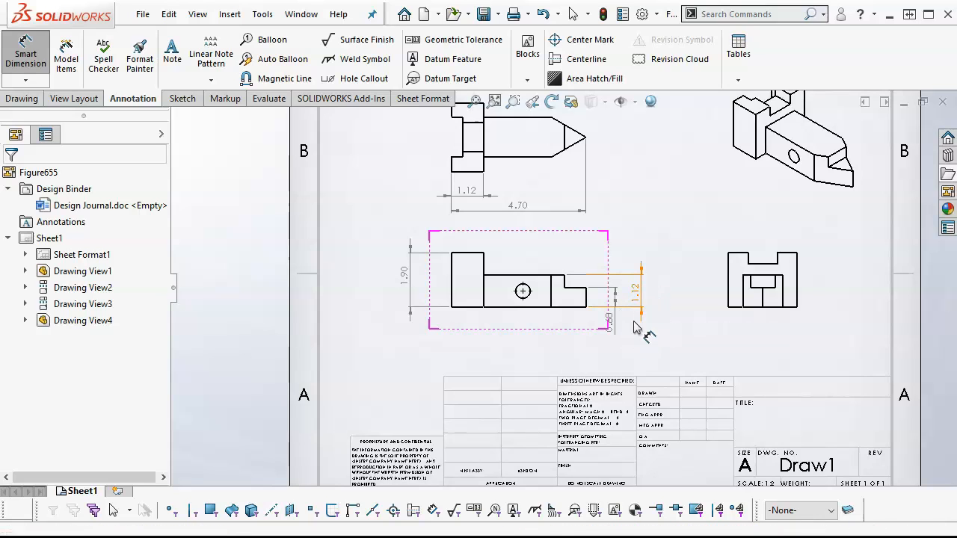
left_click(614, 324)
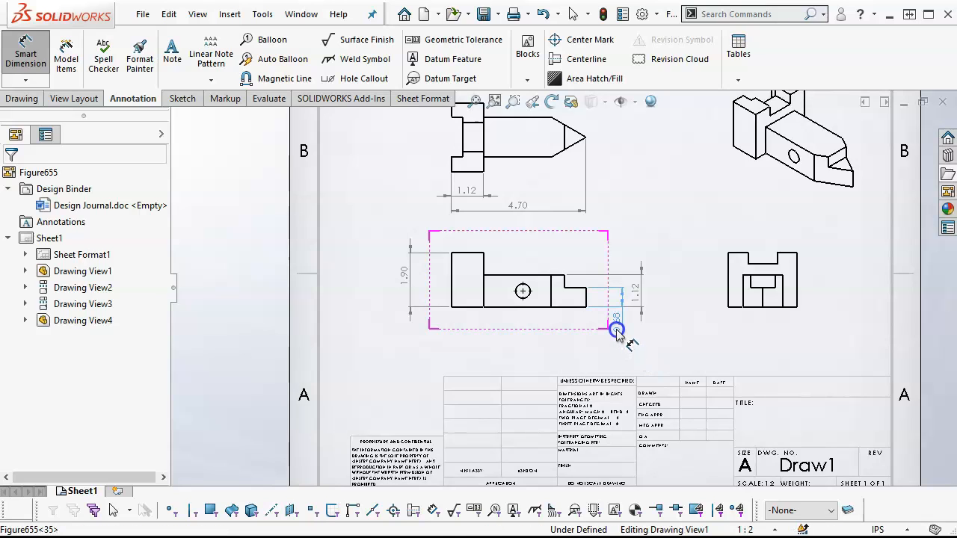
left_click(616, 356)
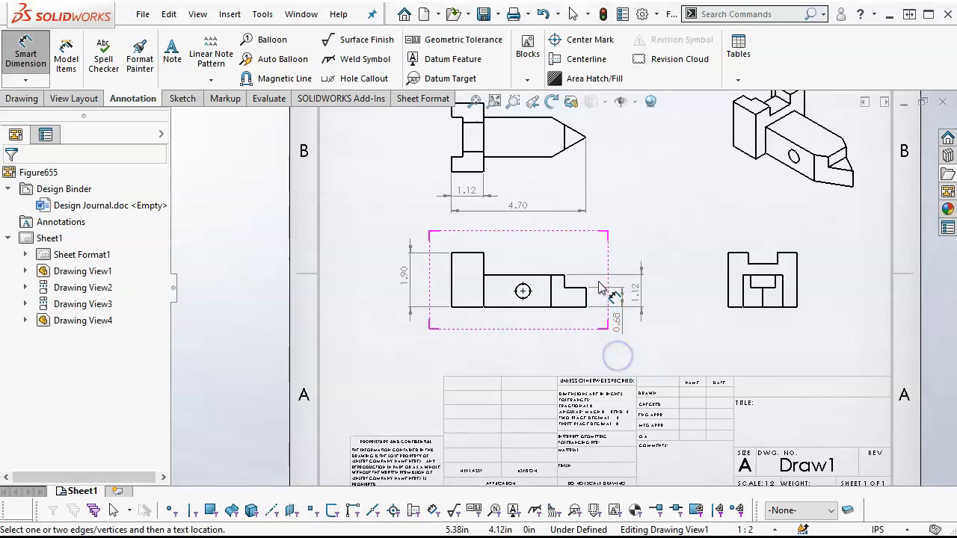
Add a hole callout to the circular hole in the front view, placing its text above and right of the hole
scroll(600, 283, "down", 2)
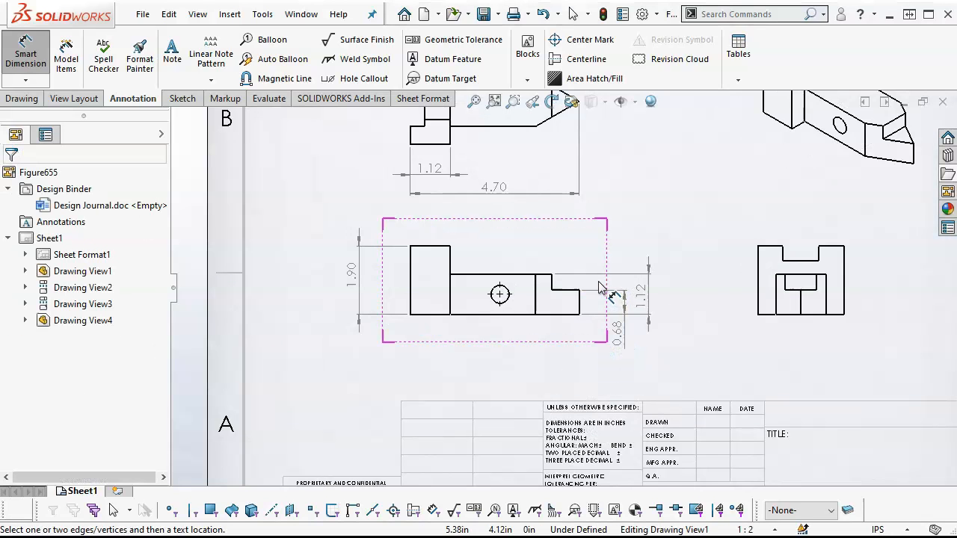
left_click(493, 303)
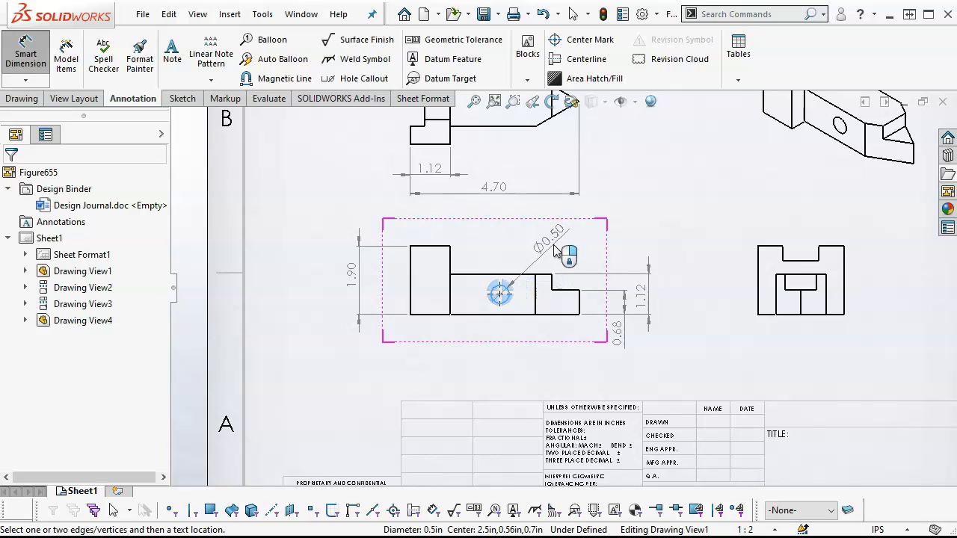
key("Escape")
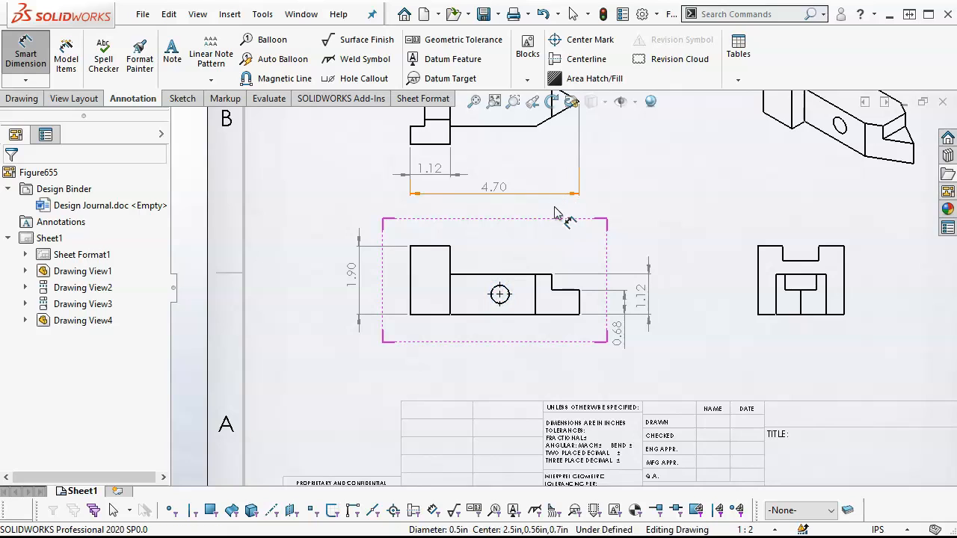
left_click(364, 77)
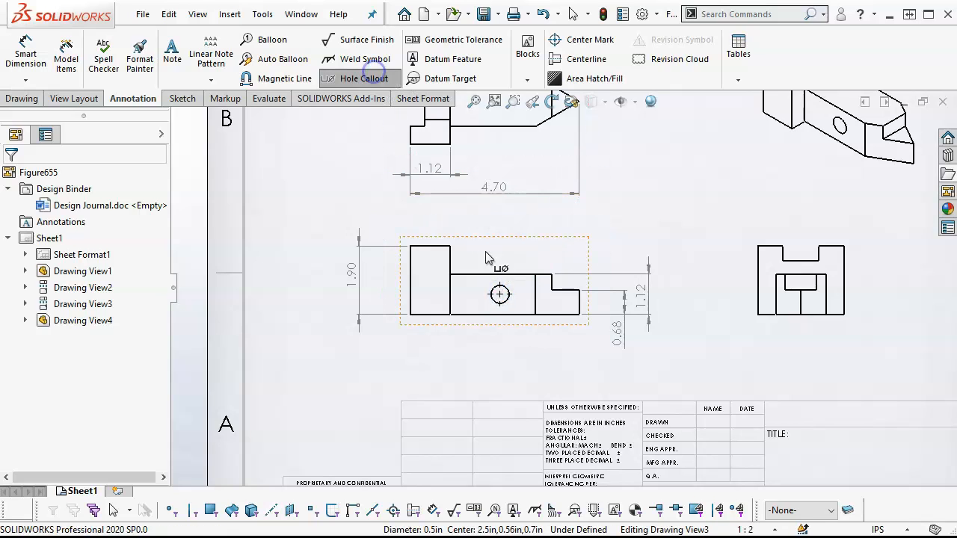
left_click(514, 273)
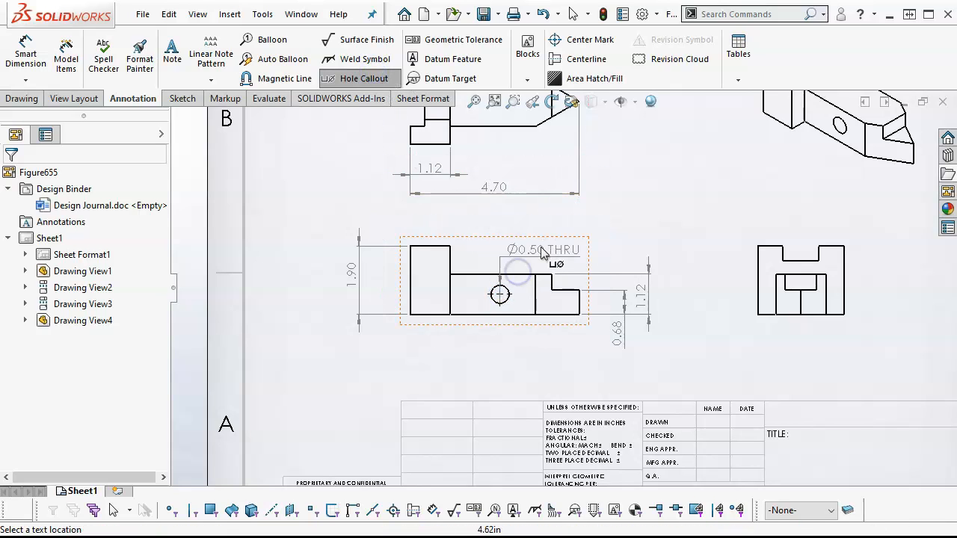
left_click(587, 237)
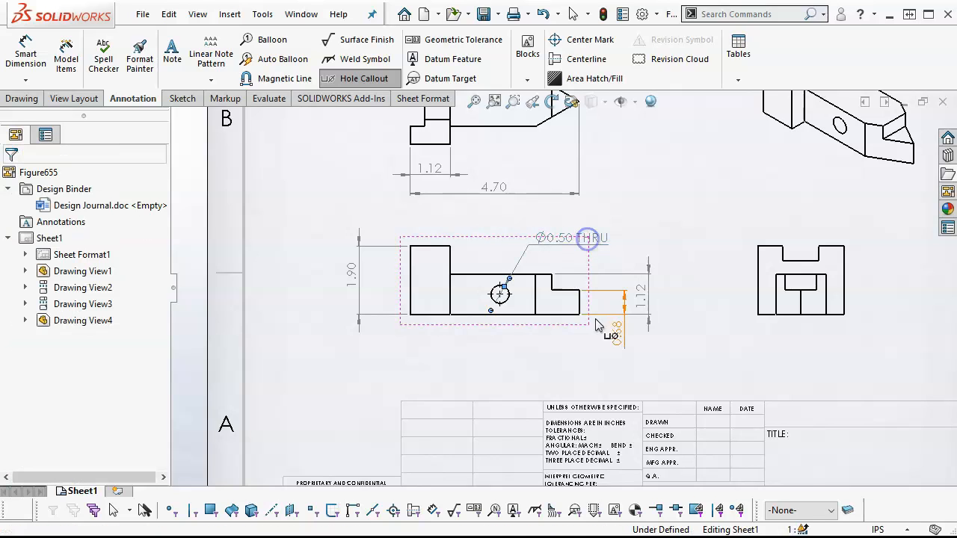
key("Escape")
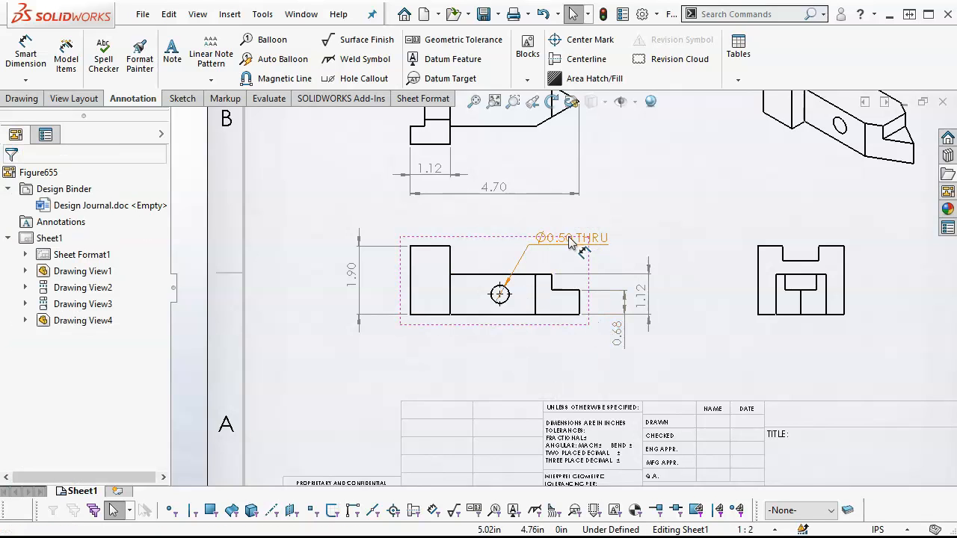
Dimension the hole center's horizontal distance from the head's inner edge and its height above the bottom edge in the front view
left_click(26, 53)
left_click(450, 303)
left_click(504, 303)
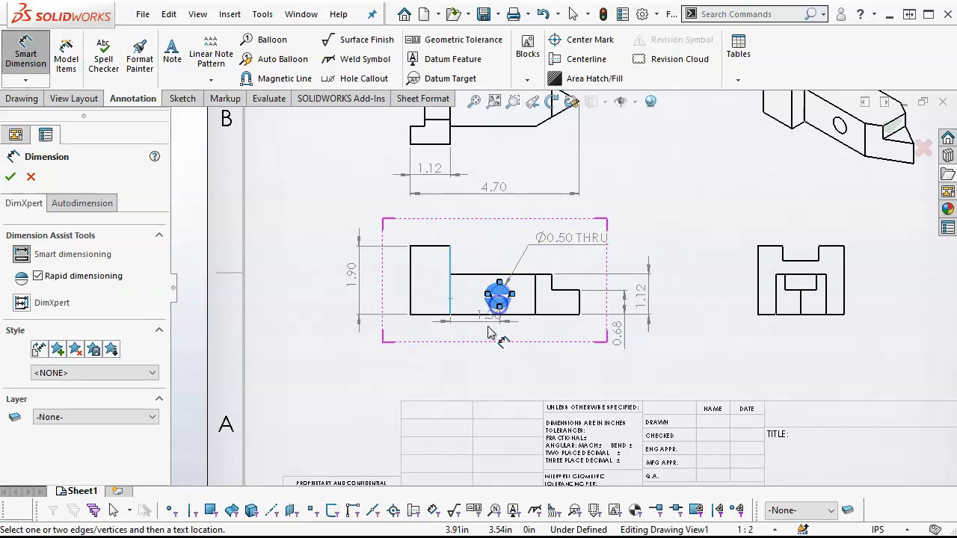
left_click(478, 337)
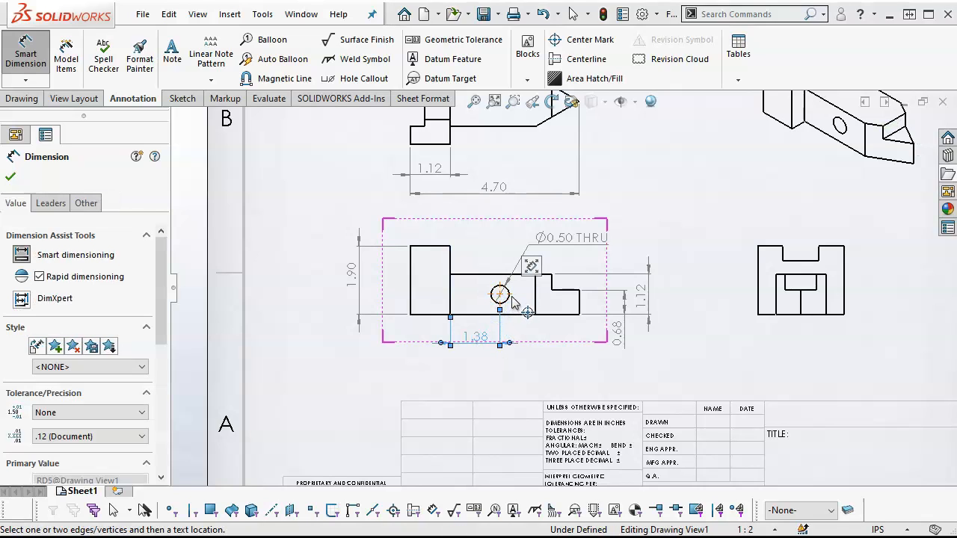
left_click(513, 299)
left_click(510, 314)
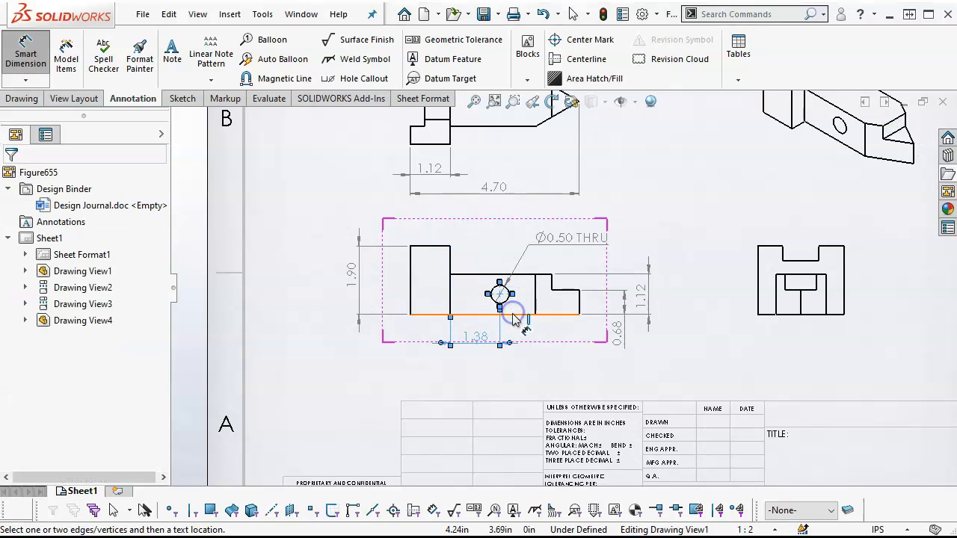
left_click(600, 340)
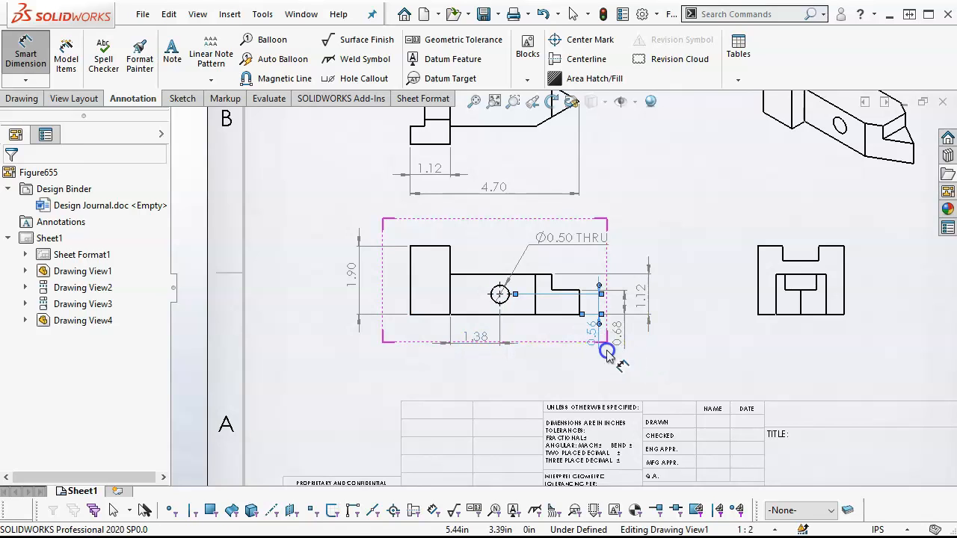
right_click(664, 364)
left_click(693, 420)
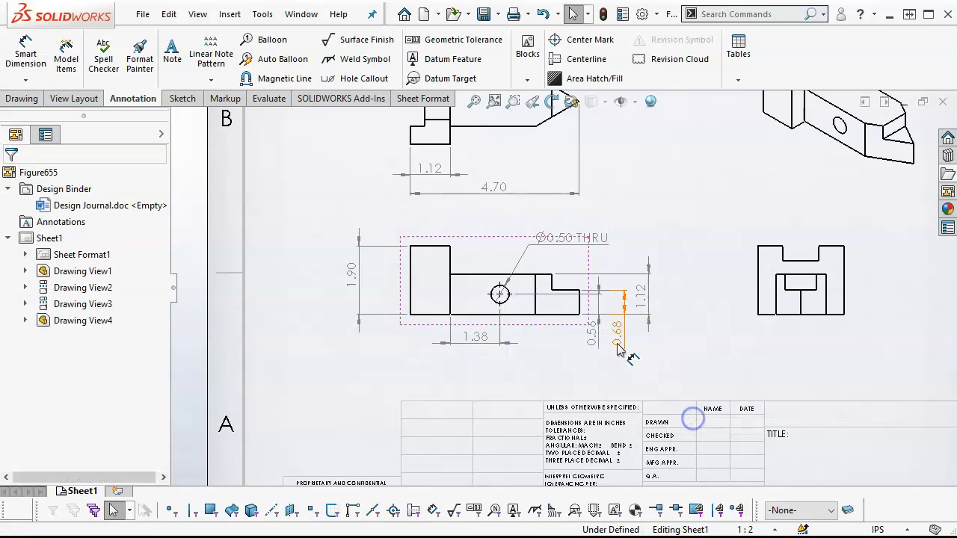
Space out the three height dimensions beside the front view, keeping the hole's height innermost and the body height outermost
left_click_drag(598, 345, 649, 306)
left_click(657, 349)
left_click_drag(634, 341, 626, 333)
left_click(573, 337)
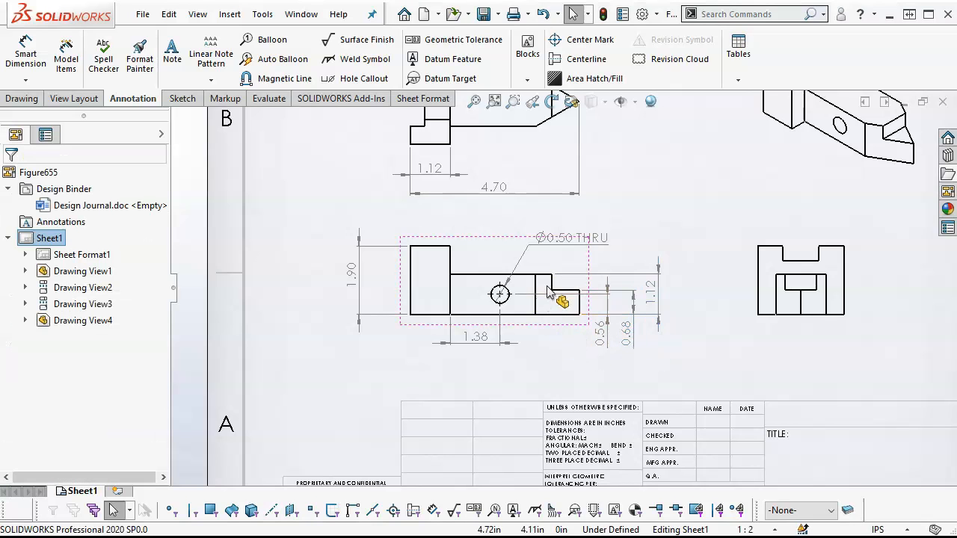
Dimension the height of the recess in the head's outer face, placing it left of the top view
scroll(479, 223, "up", 3)
scroll(496, 213, "down", 2)
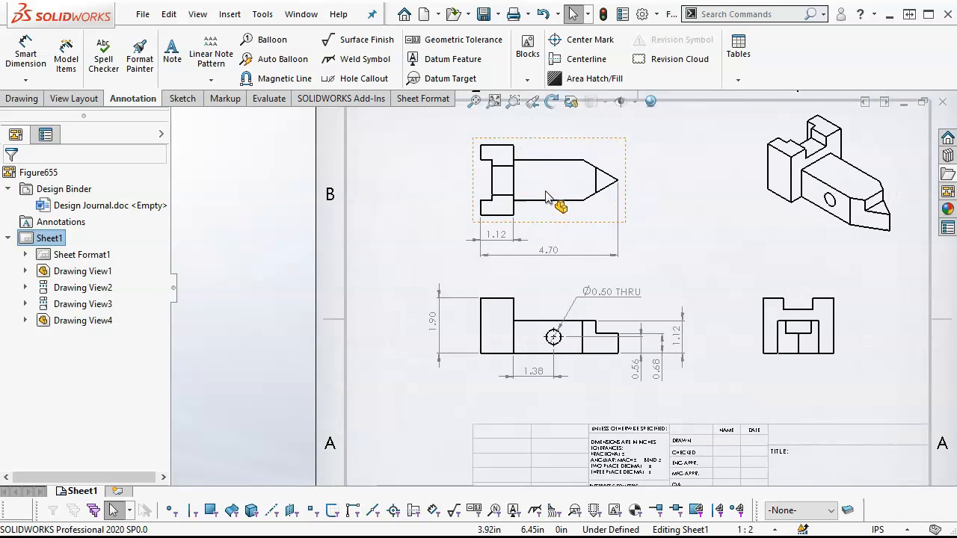
scroll(547, 196, "down", 1)
left_click(26, 56)
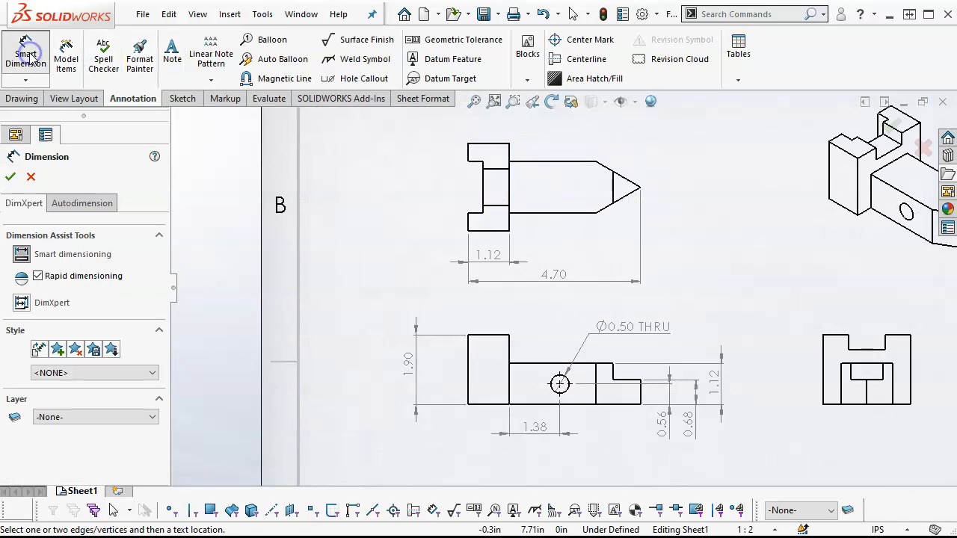
left_click(482, 187)
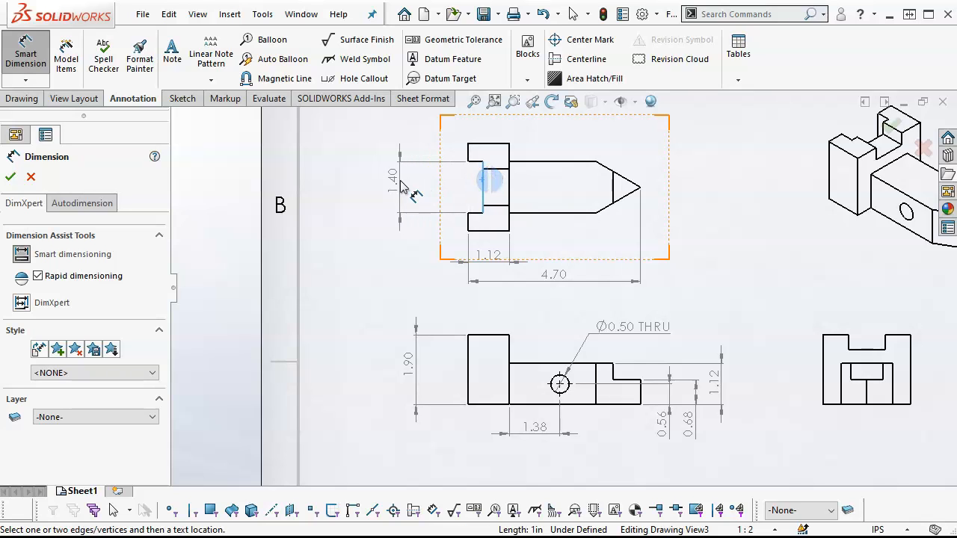
left_click(400, 190)
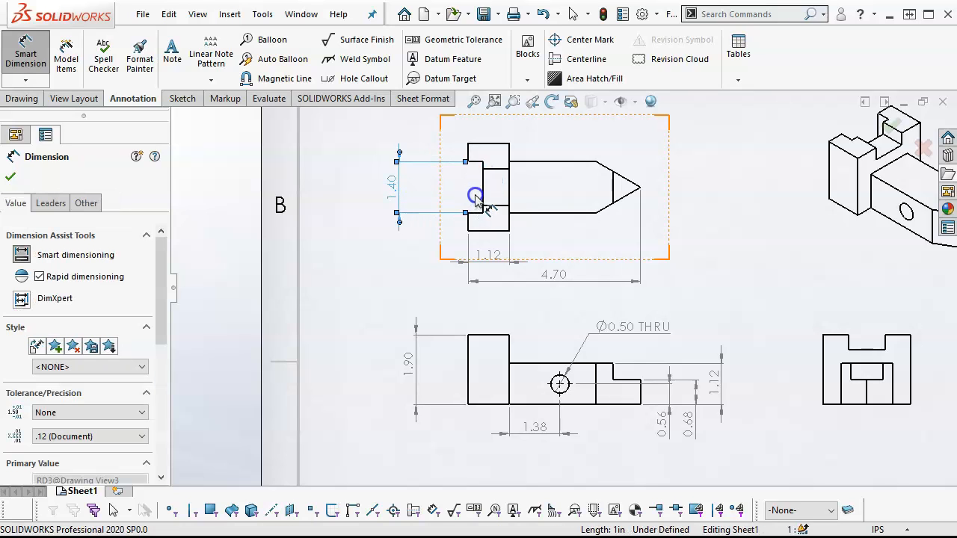
left_click(435, 188)
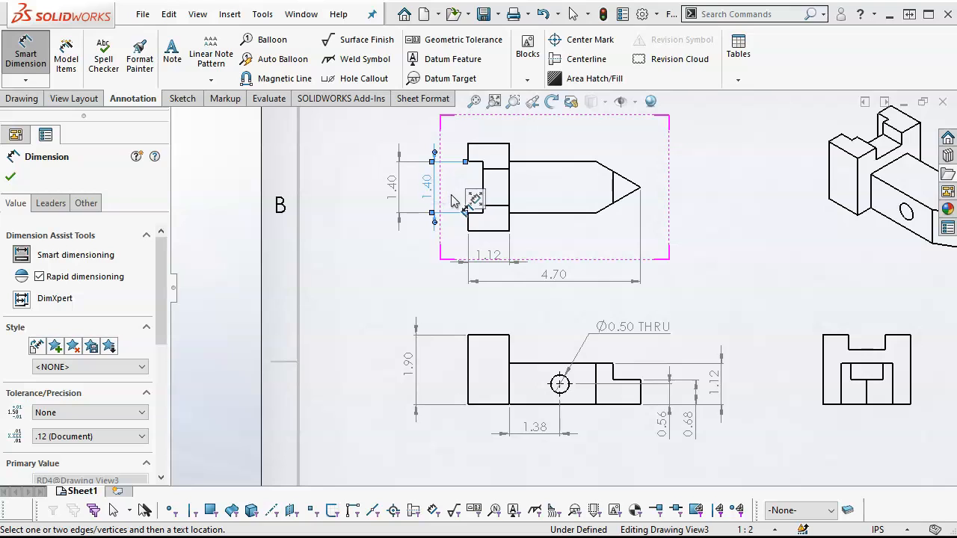
key("Escape")
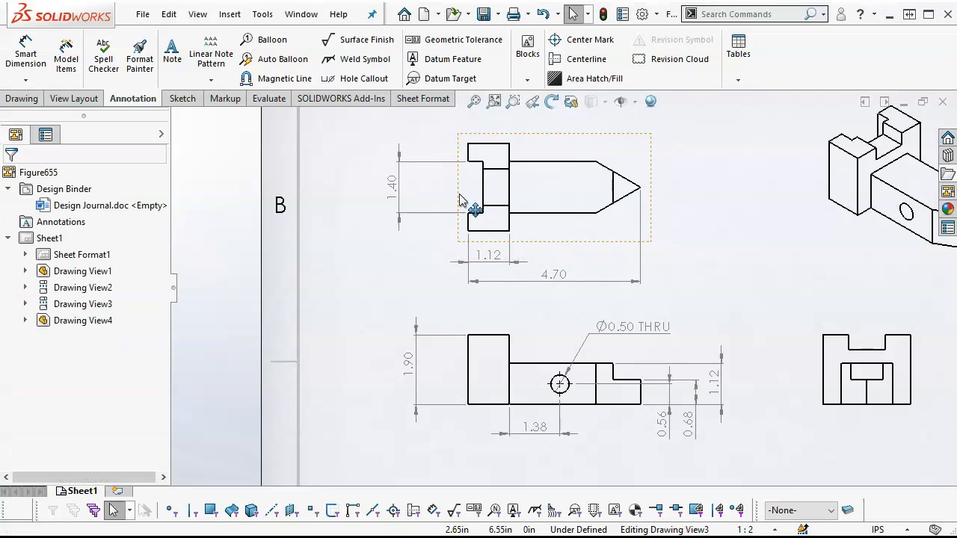
Dimension the distance between the head's two inner horizontal slot edges, placing it between the recess dimension and the top view
left_click(26, 45)
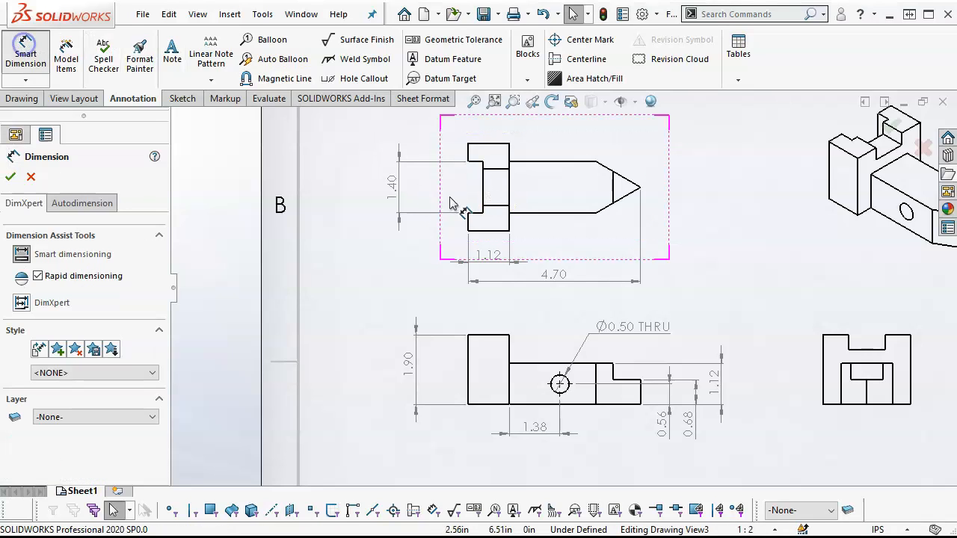
left_click(493, 204)
left_click(493, 172)
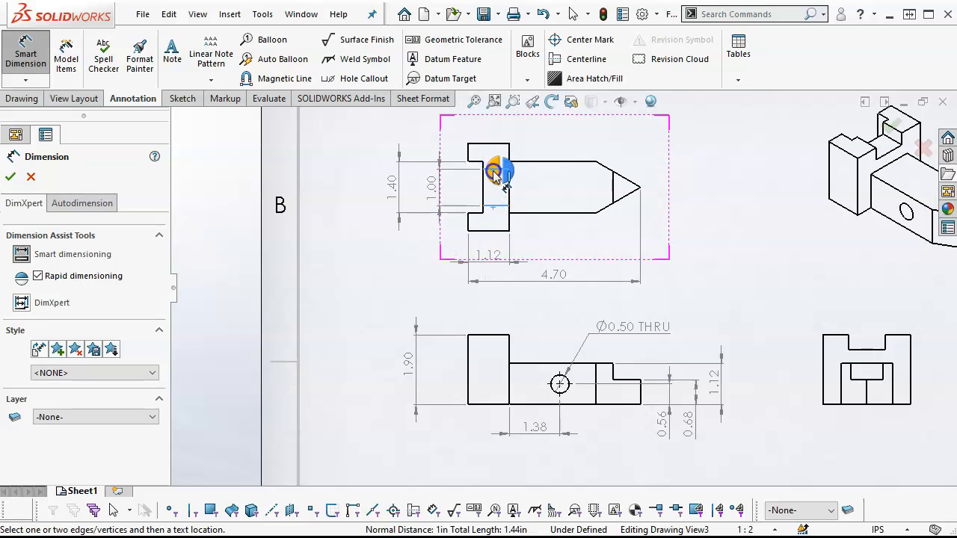
left_click(439, 235)
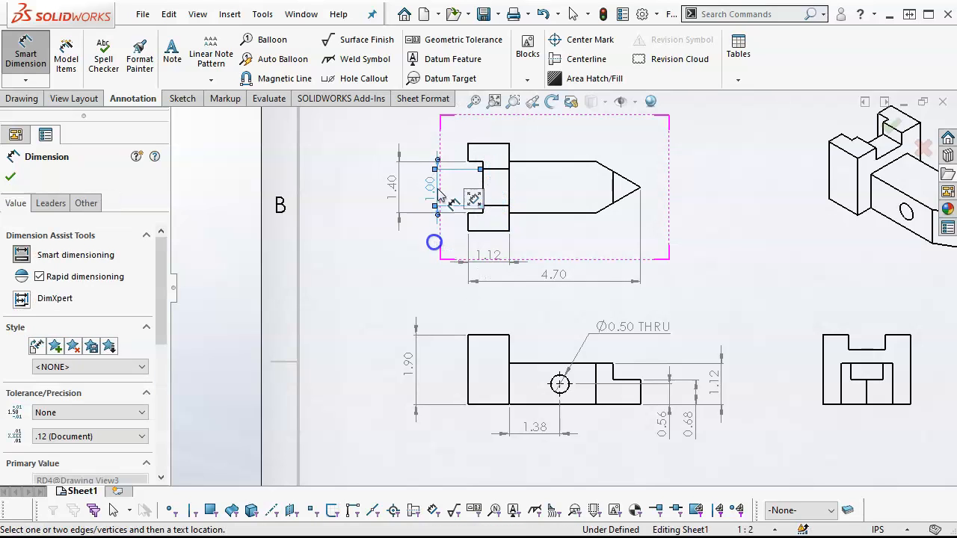
key("Escape")
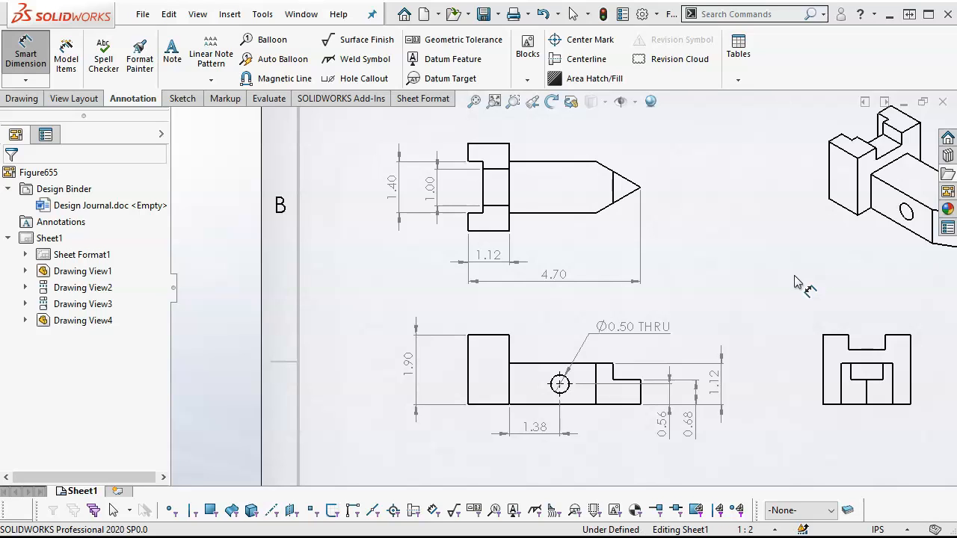
Dimension the short outer edge of the head's lower flange, left of the top view
left_click(470, 224)
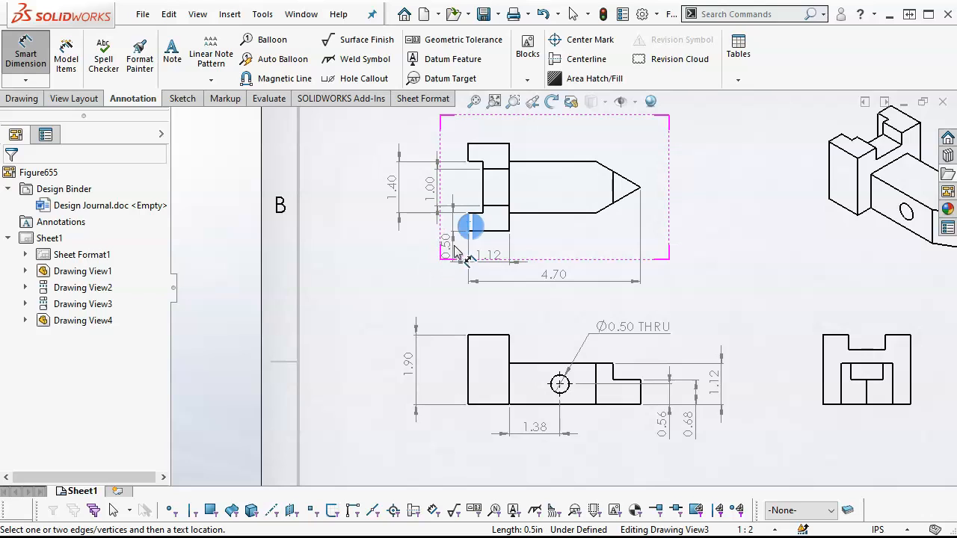
left_click(455, 247)
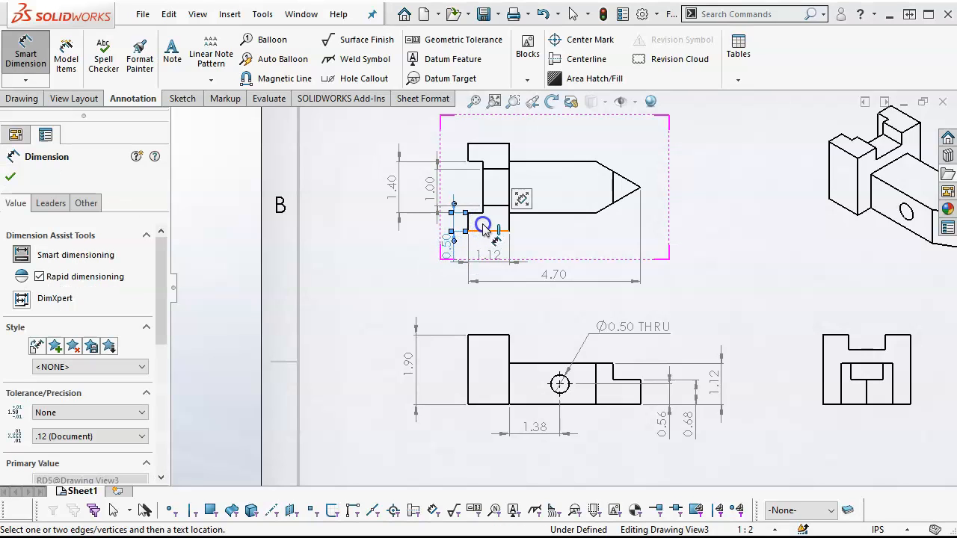
left_click(489, 213)
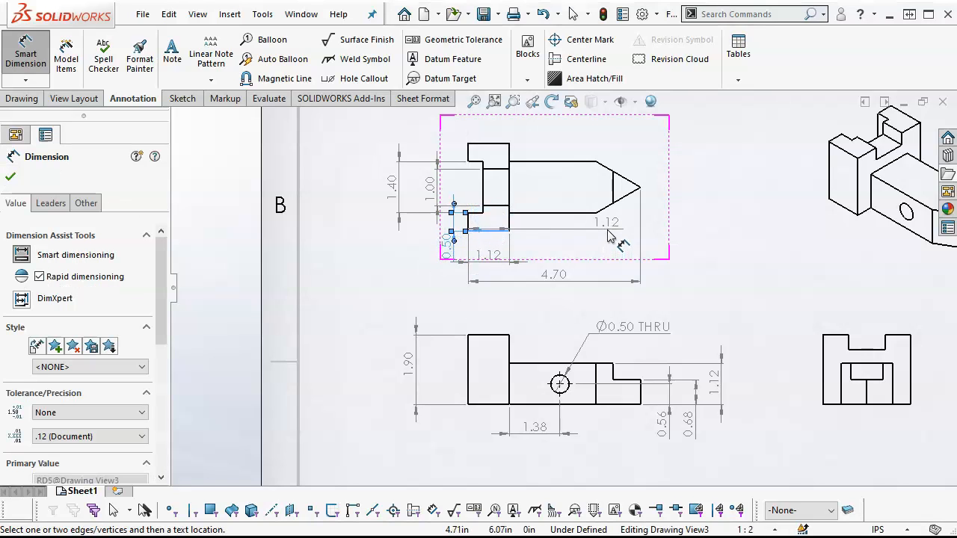
key("Escape")
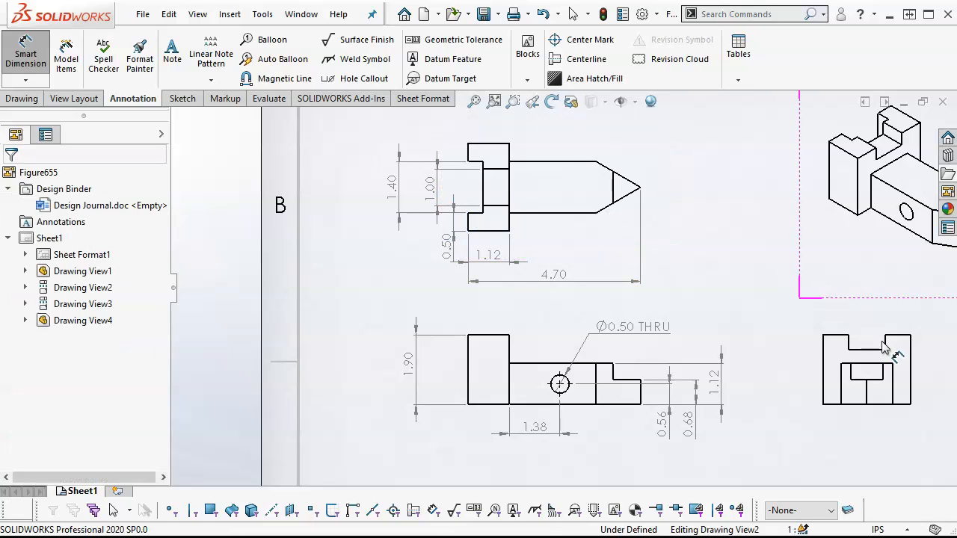
Dimension the width of the upper-left prong in the right view, placing the text above and left of it
left_click(834, 336)
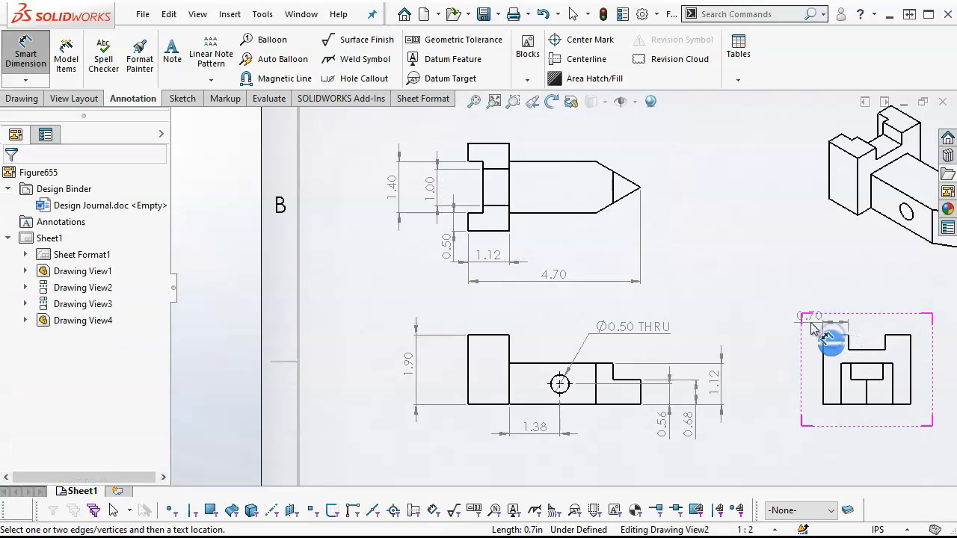
left_click(792, 313)
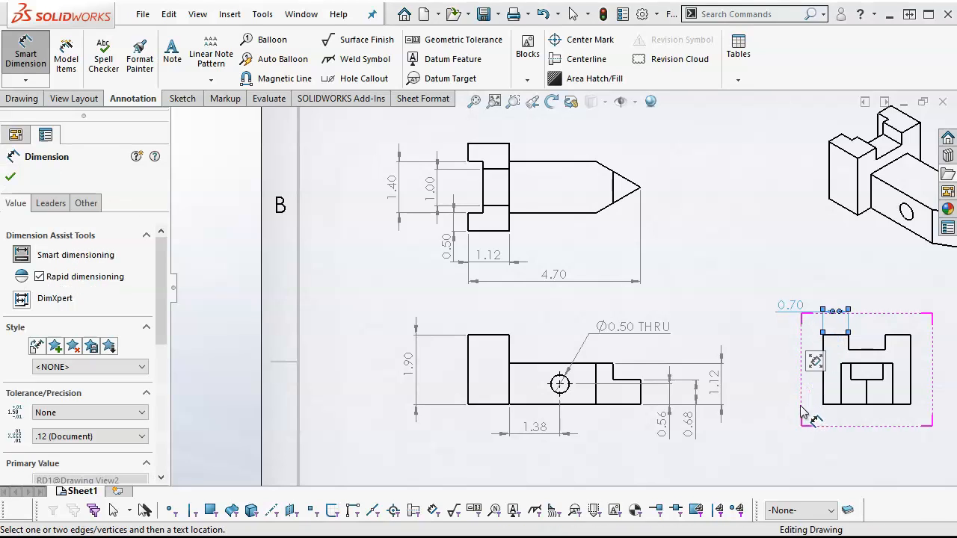
right_click(788, 397)
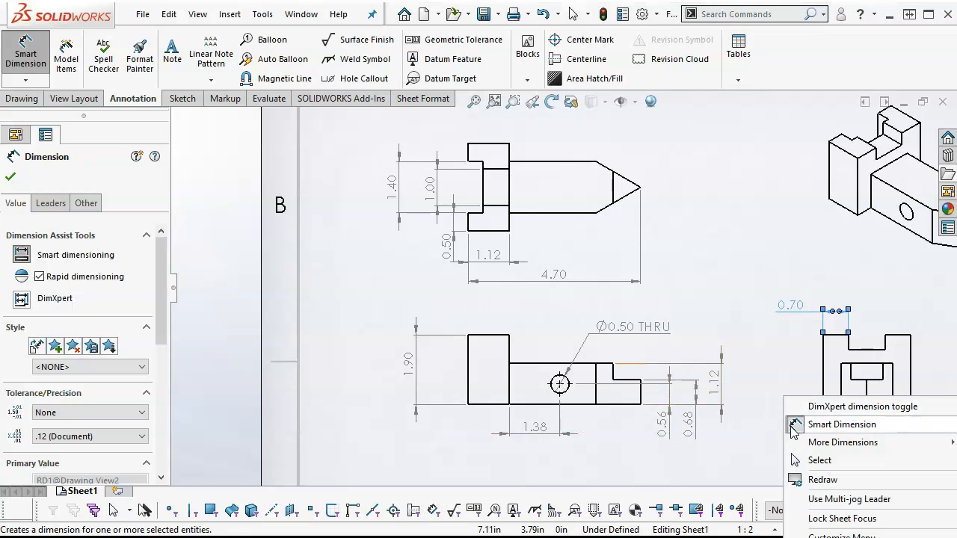
left_click(800, 460)
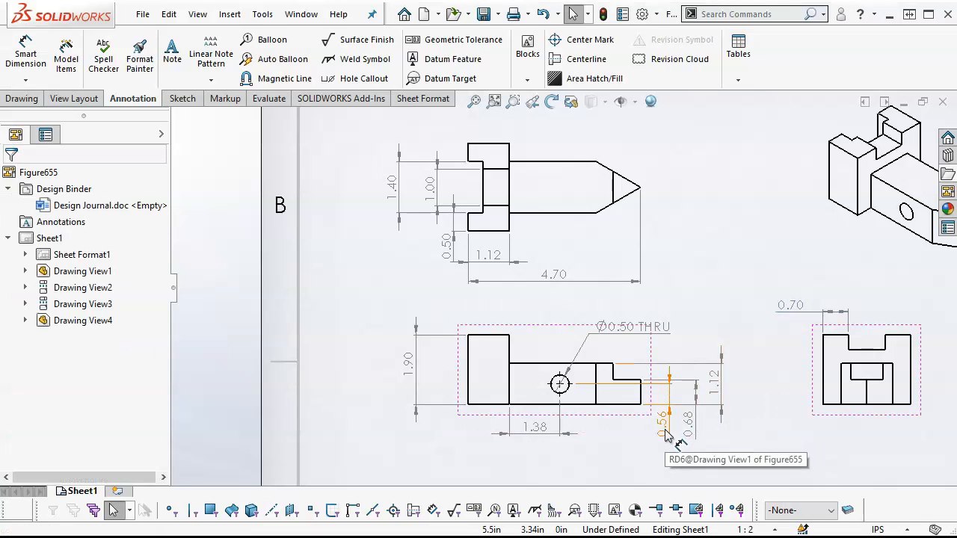
Copy the hole-centre height dimension from the front view to the right view, placing it beside the left edge
left_click(667, 432)
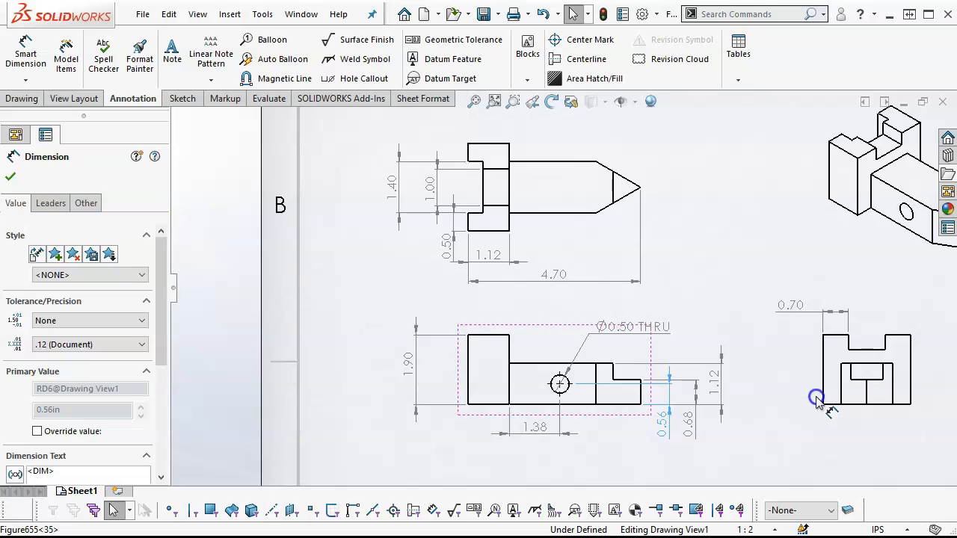
mouse_move(849, 398)
left_mouse_down("ctrl")
mouse_move(822, 396)
mouse_move(805, 363)
mouse_move(800, 372)
left_mouse_up("ctrl")
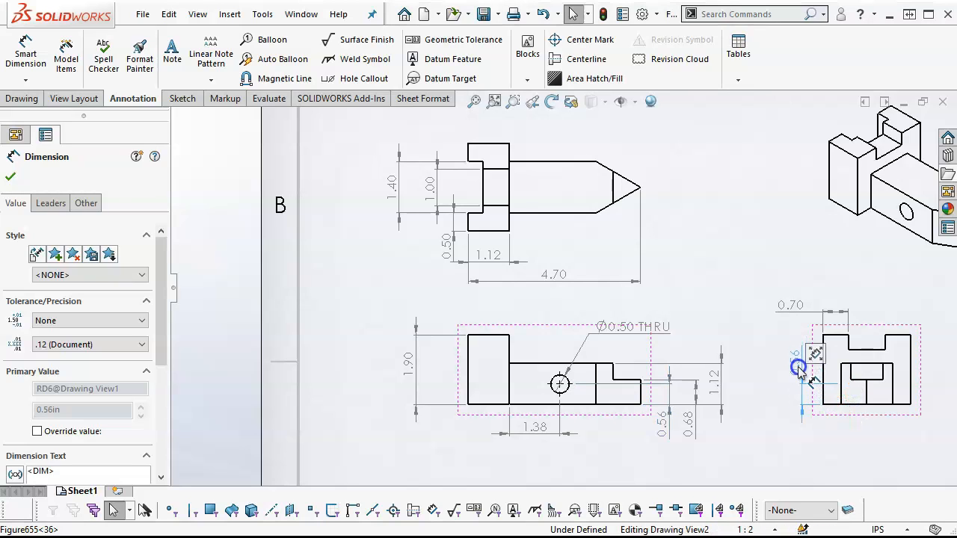
left_click(789, 439)
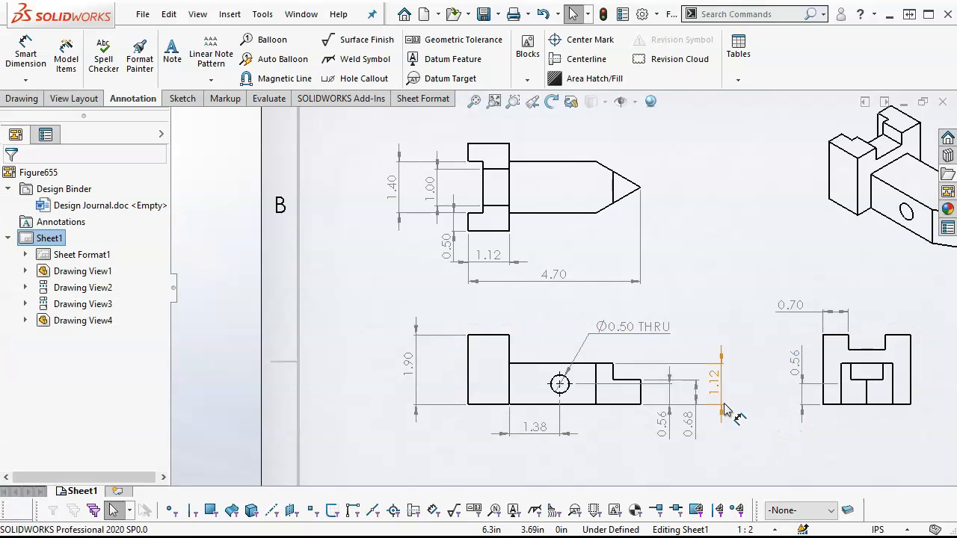
Copy the front view's body height dimension to the outer left of the right view and place the hole-height text below its arrows
left_click(715, 394)
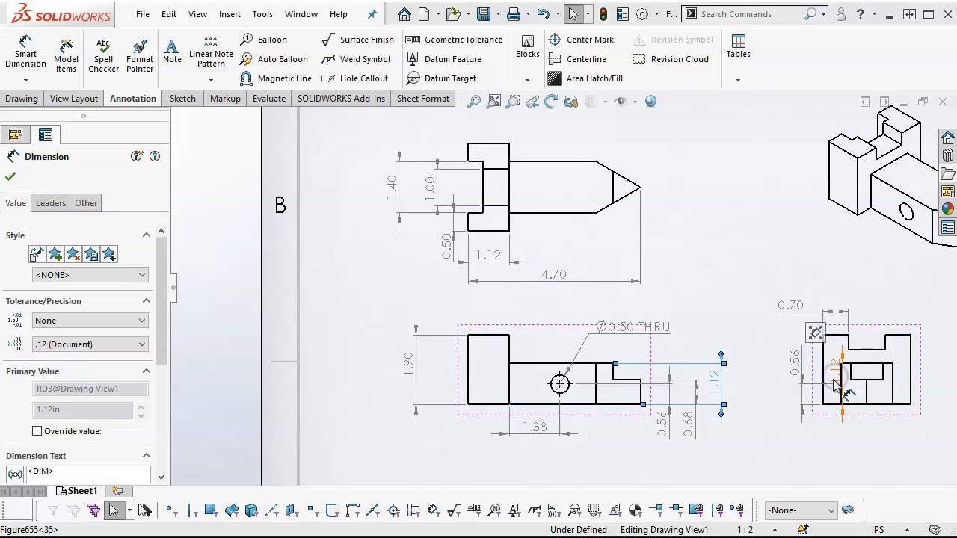
key("ctrl+v")
left_click_drag(774, 370, 775, 387)
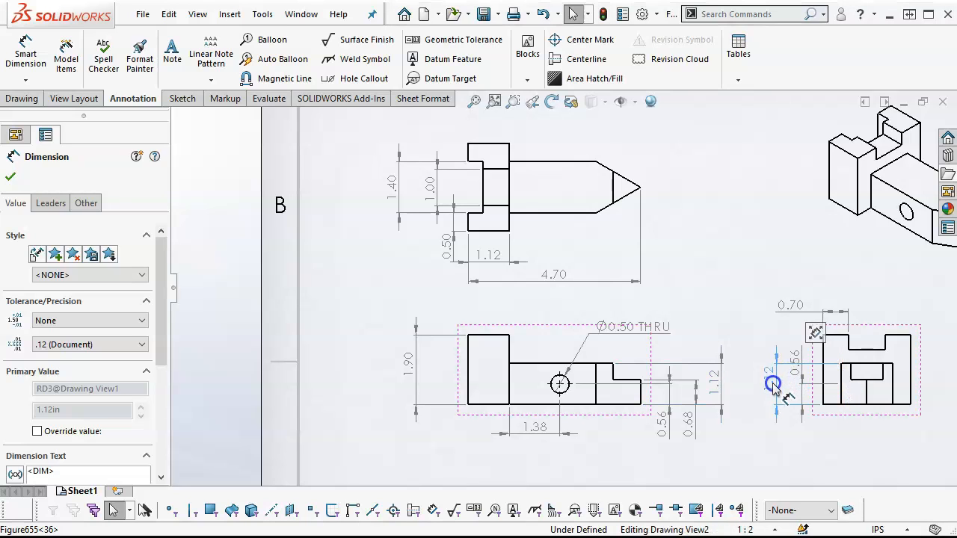
left_click(798, 449)
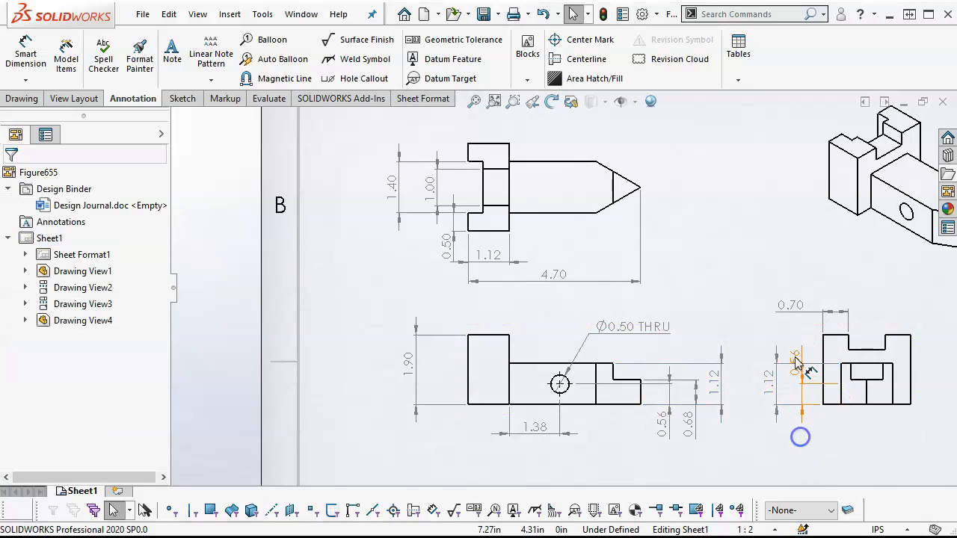
left_click(797, 418)
left_click(766, 418)
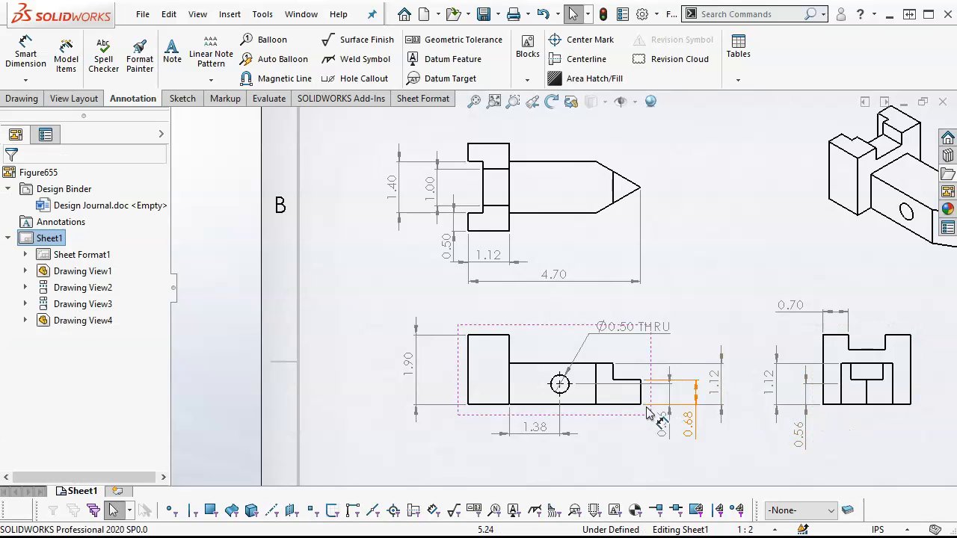
Delete the hole-centre height and body height dimensions from the front view
left_click(664, 425)
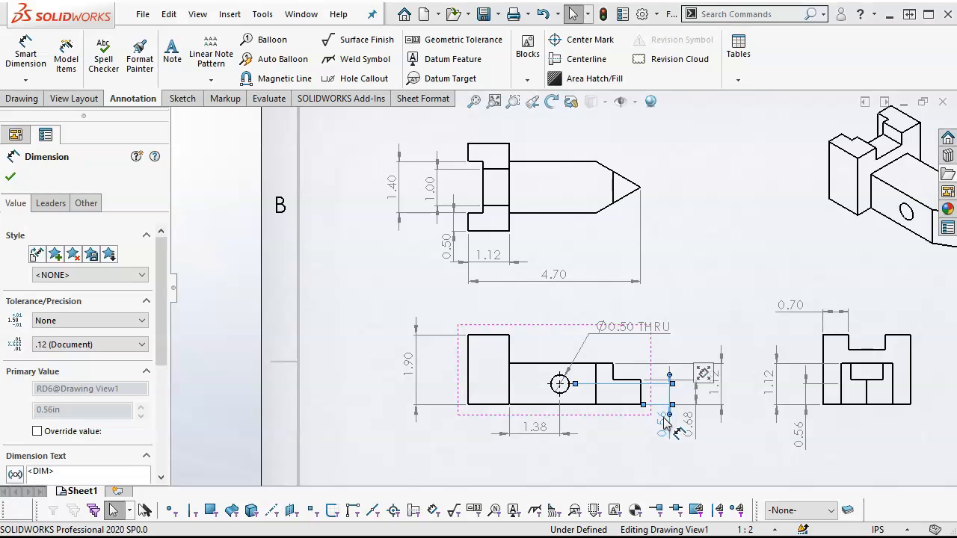
key("Delete")
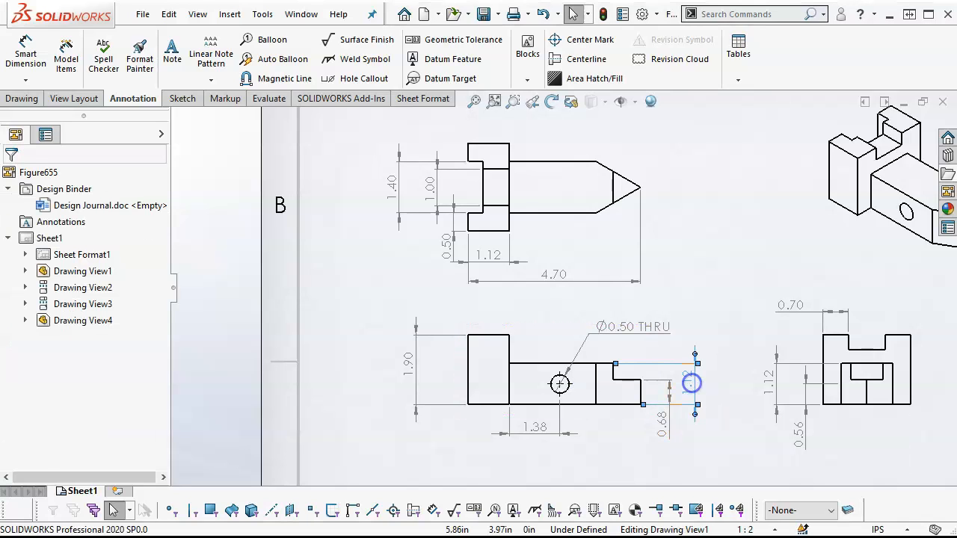
left_click(712, 442)
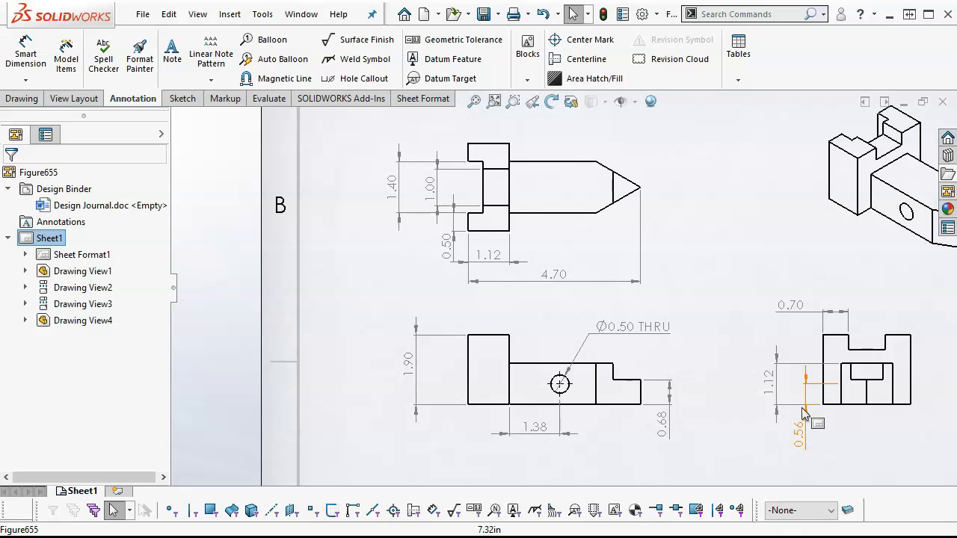
Replace the top view's inner slot dimension with a slot width dimension placed above the right view's notch
left_click(428, 192)
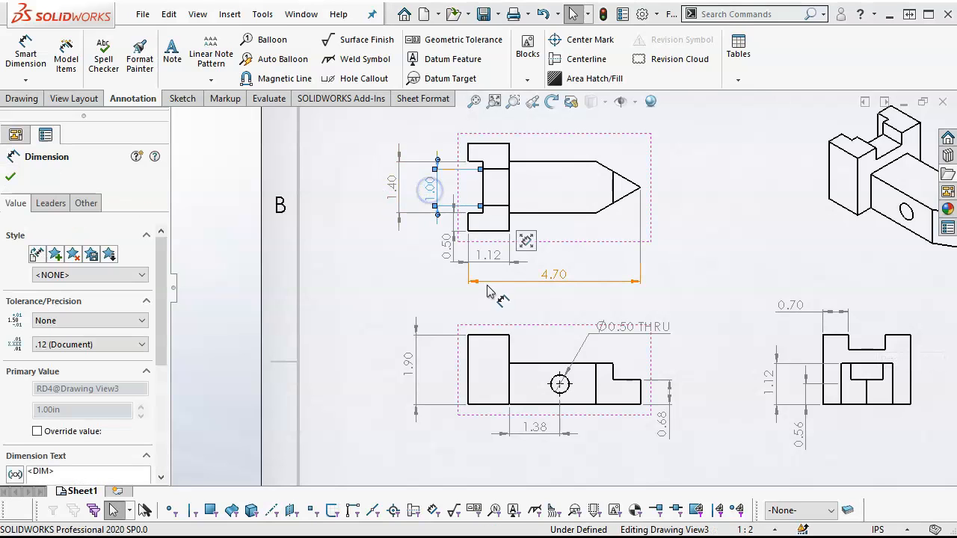
key("Delete")
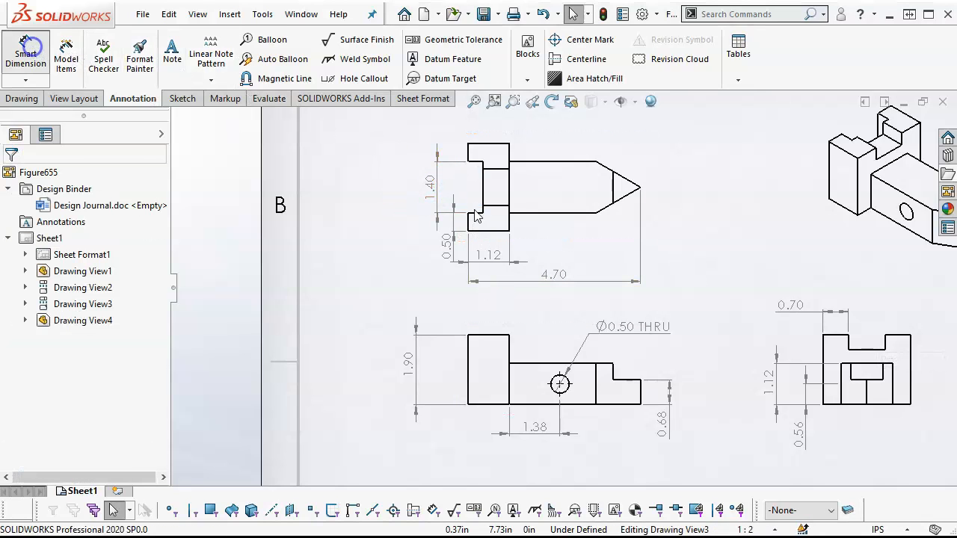
left_click(25, 54)
left_click(864, 350)
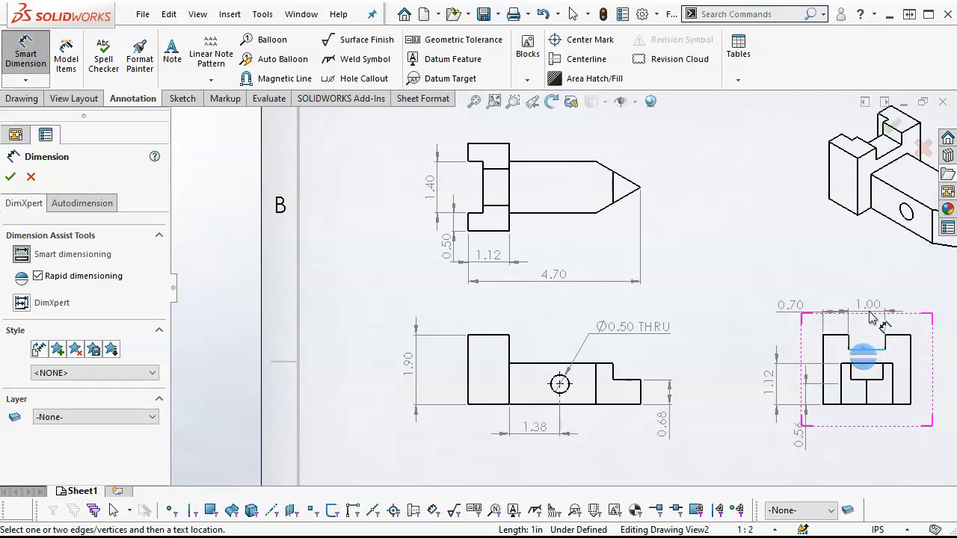
left_click(869, 318)
key("Escape")
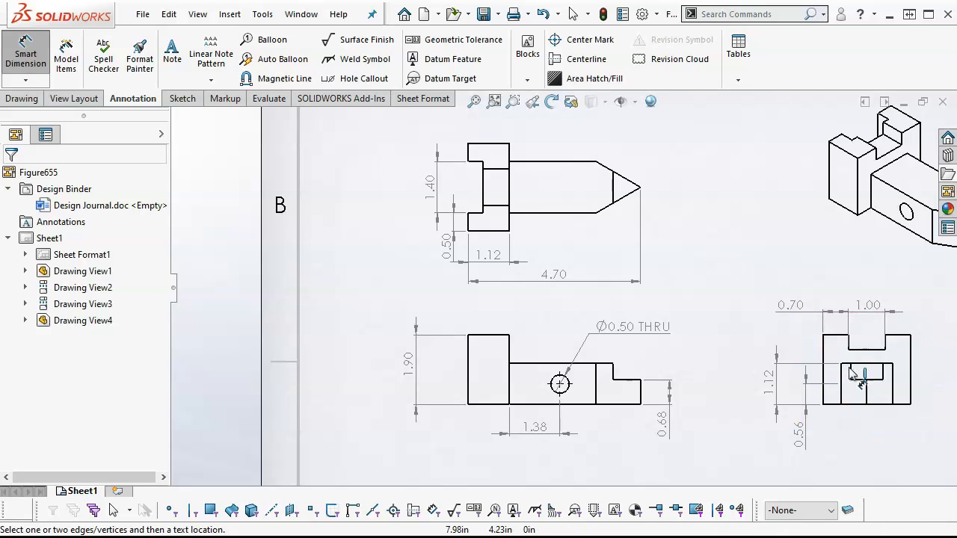
Dimension the body's full width between its two outer vertical edges, placing it below the right view
left_click(841, 396)
left_click(892, 389)
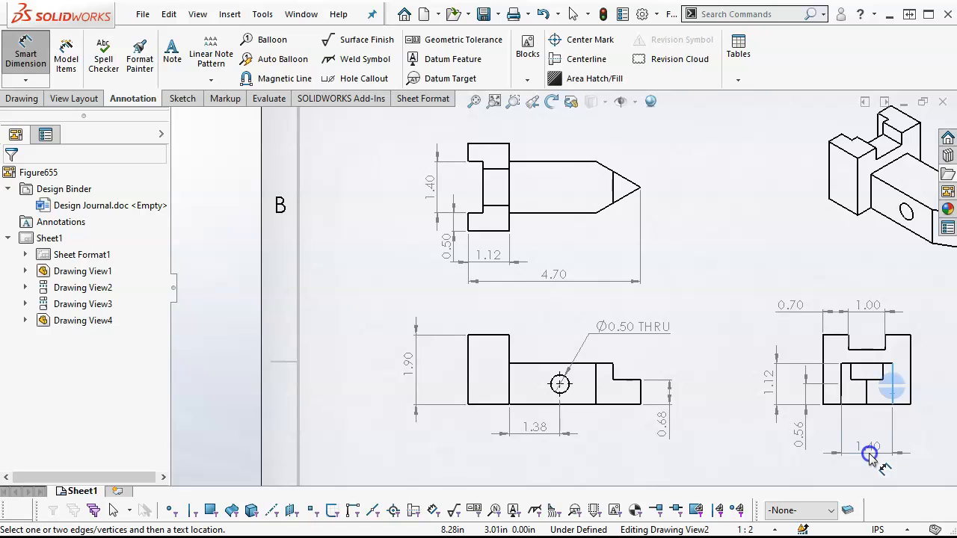
left_click(871, 460)
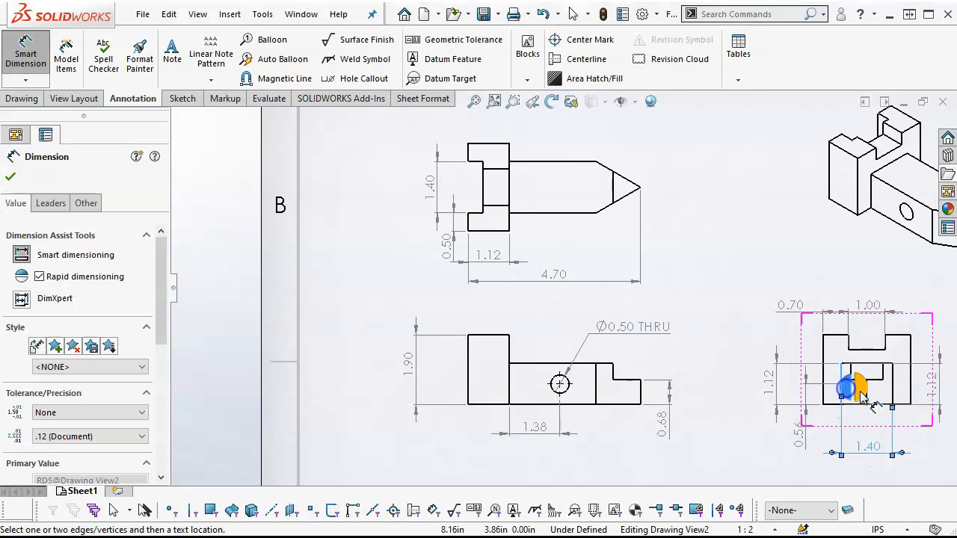
Dimension from the body's left edge to the central vertical edge in the right view, placing it below left, above the full-width dimension
left_click(852, 385)
left_click(871, 403)
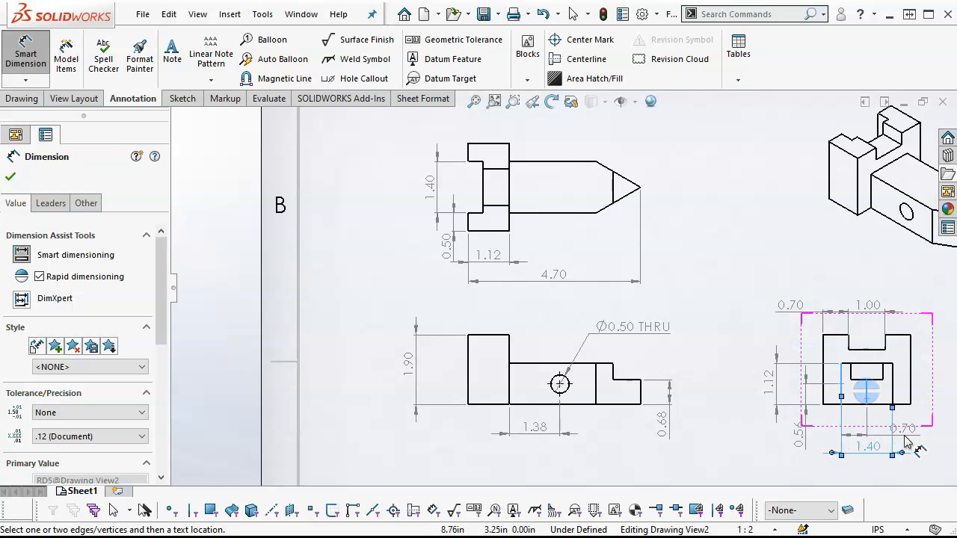
left_click(831, 444)
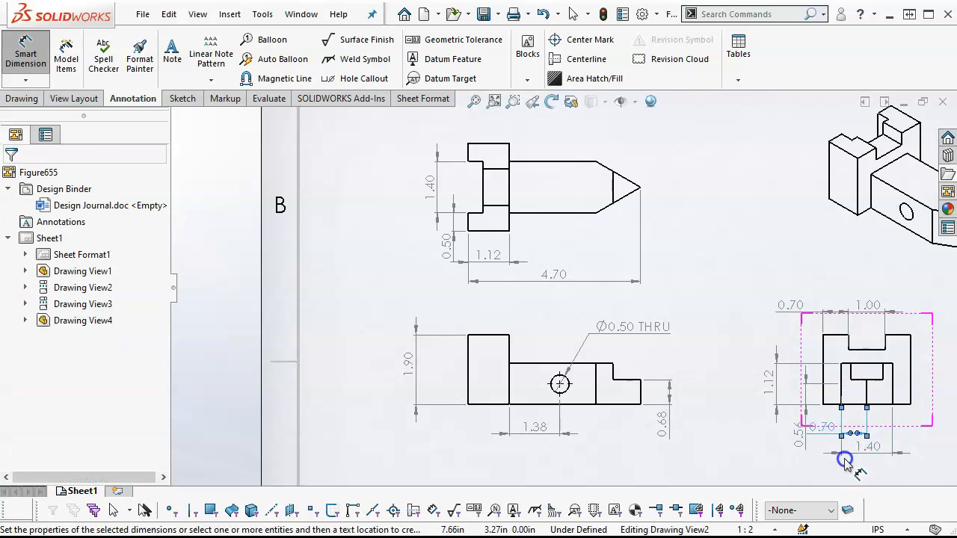
scroll(831, 447, "up", 2)
scroll(729, 355, "down", 5)
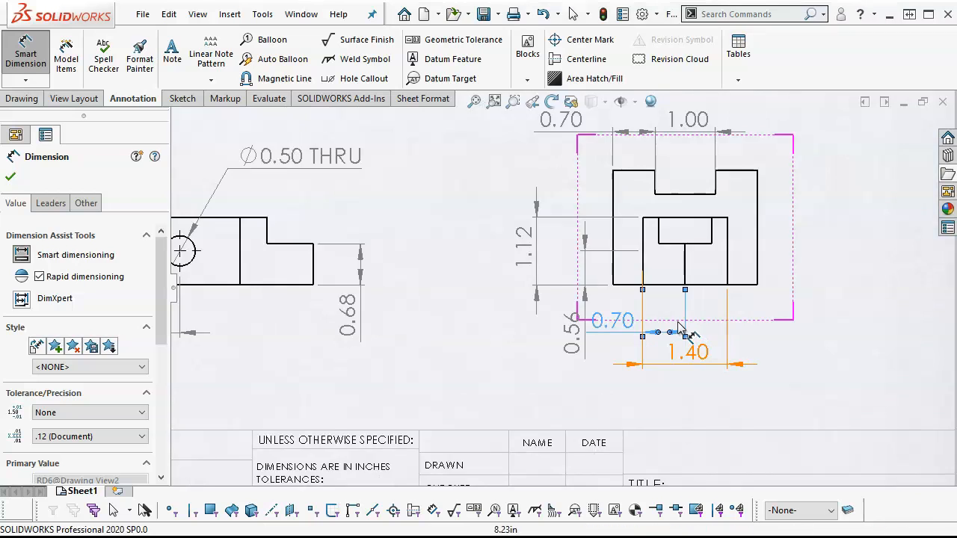
right_click(809, 347)
left_click(848, 407)
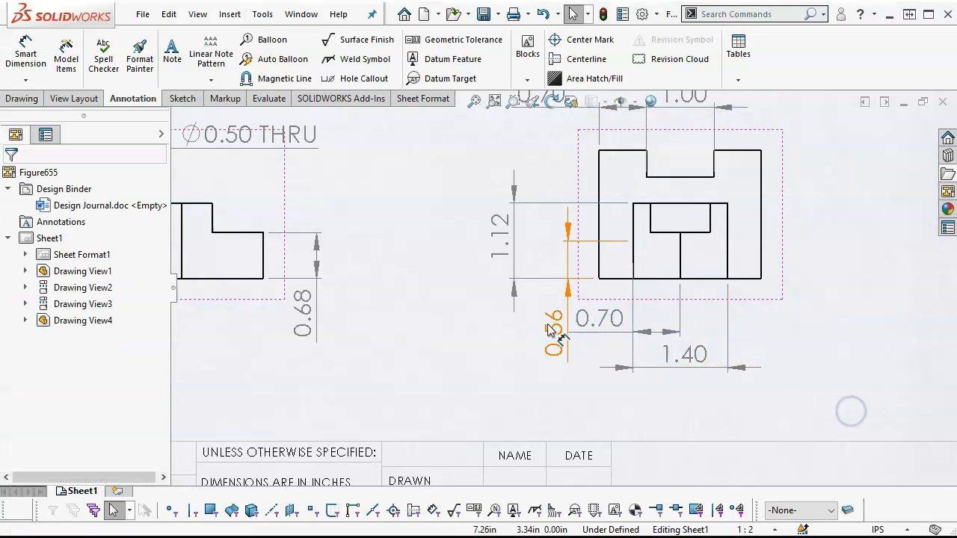
Space out the right view's dimensions, moving both heights farther left with the hole-height text inside its lines, and lowering the body width
left_click(544, 325)
left_click_drag(499, 237, 467, 239)
left_click_drag(552, 338, 516, 252)
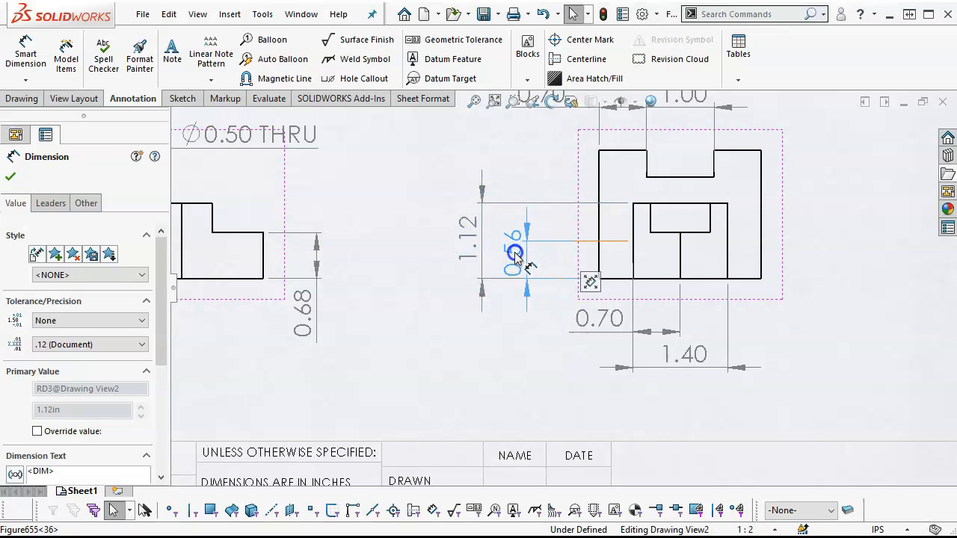
left_click(589, 332)
left_click_drag(682, 361, 693, 374)
left_click(758, 373)
Dimension the length of the lower step at the tip end of the front view, placing it below the view
scroll(758, 373, "up", 4)
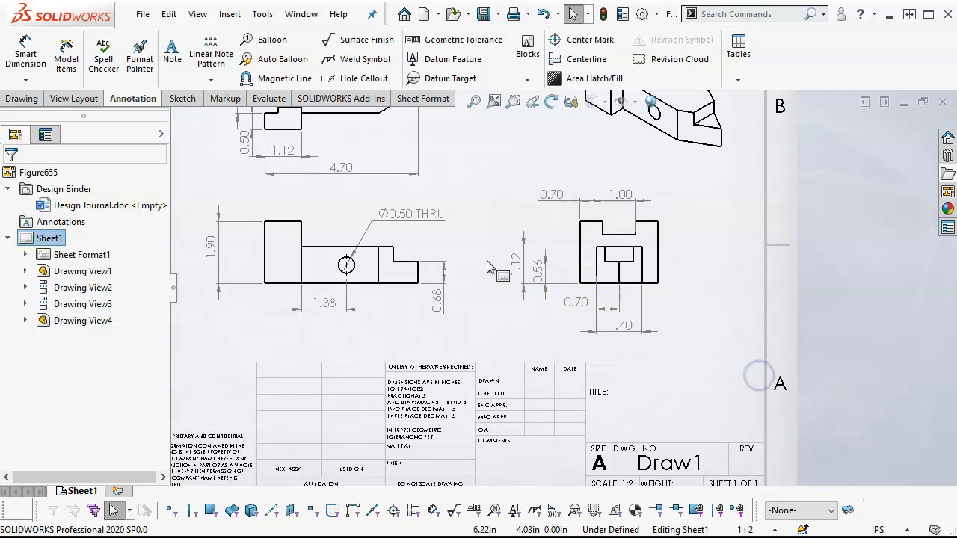
scroll(487, 261, "up", 3)
scroll(488, 261, "down", 3)
left_click(25, 56)
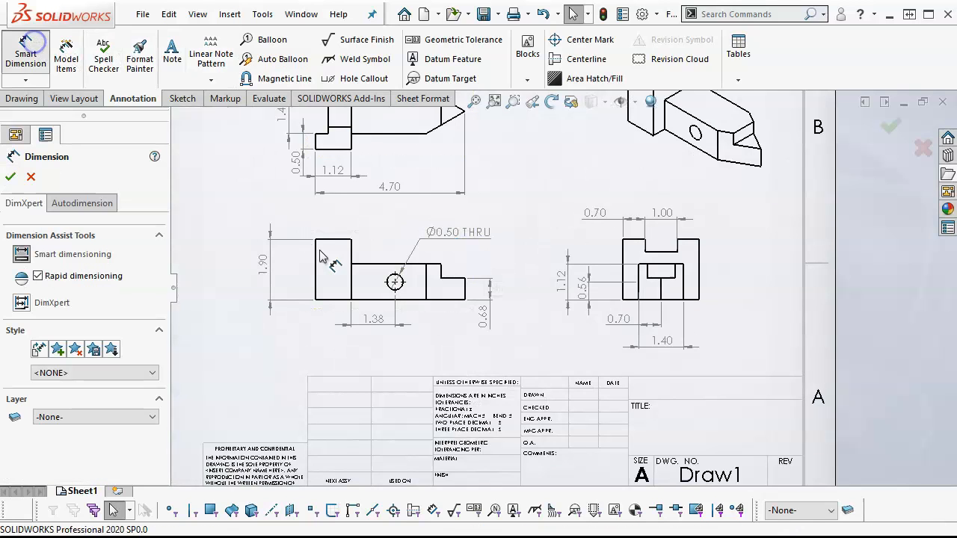
scroll(451, 315, "down", 2)
left_click(491, 278)
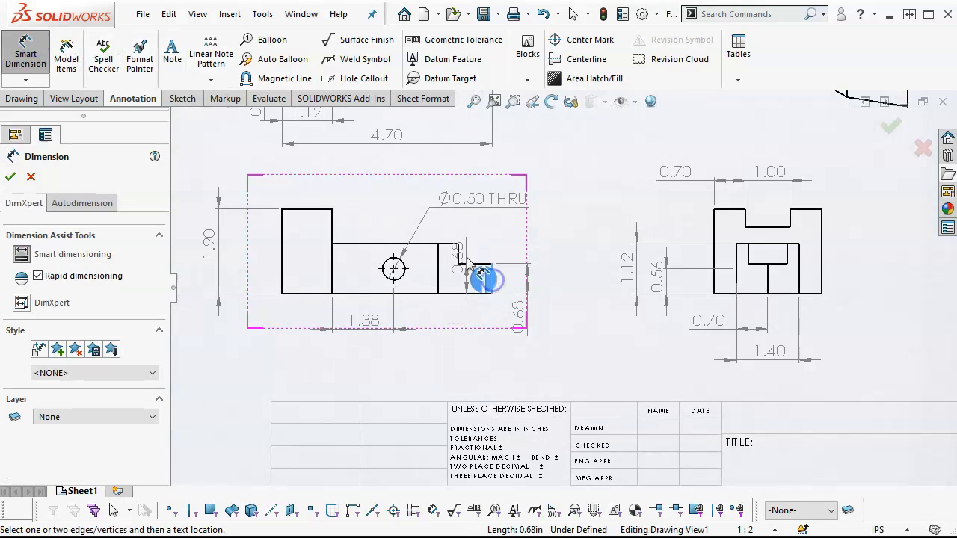
left_click(458, 252)
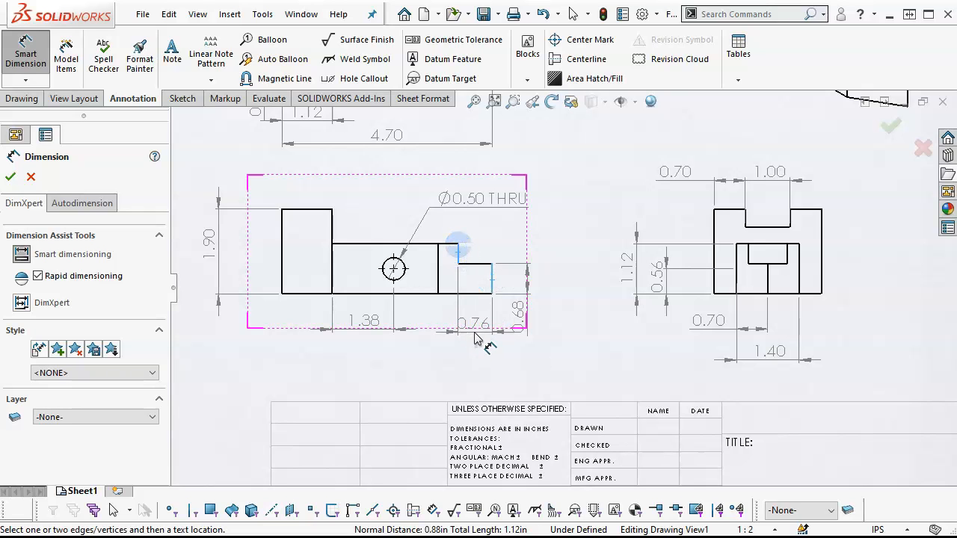
left_click(479, 353)
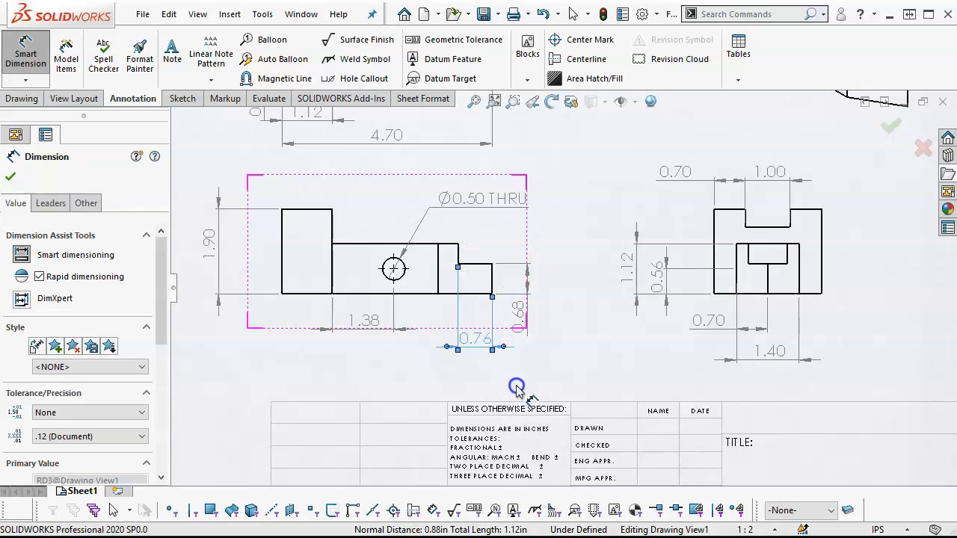
key("Escape")
Check the title block and rebuild the drawing to refresh its drawing number
key("f")
scroll(571, 220, "down", 2)
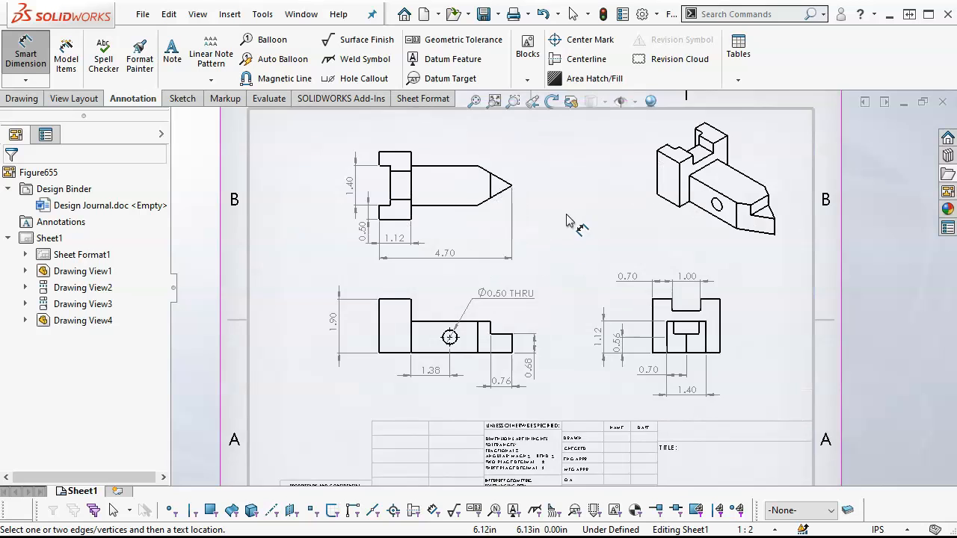
scroll(573, 224, "up", 3)
scroll(590, 359, "down", 4)
scroll(568, 352, "down", 2)
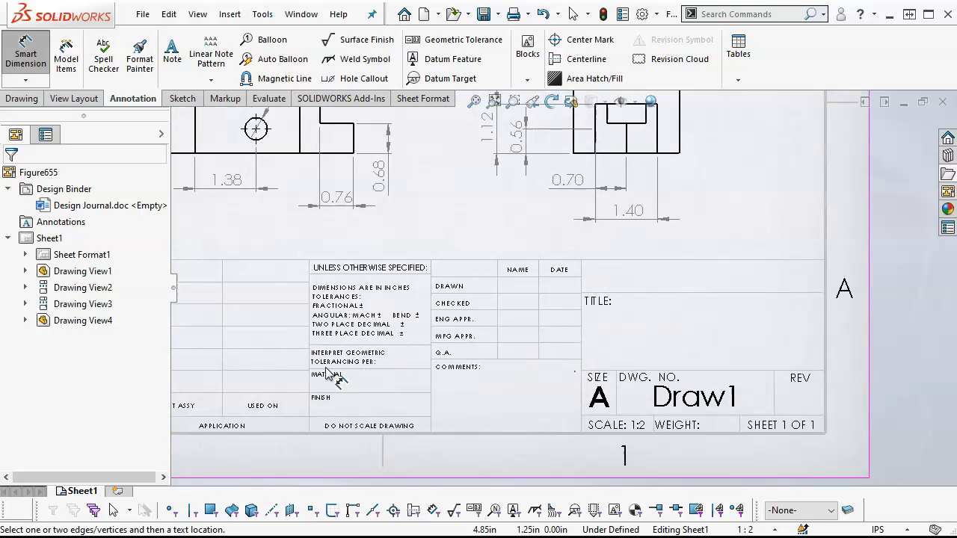
scroll(351, 391, "down", 2)
scroll(351, 391, "up", 5)
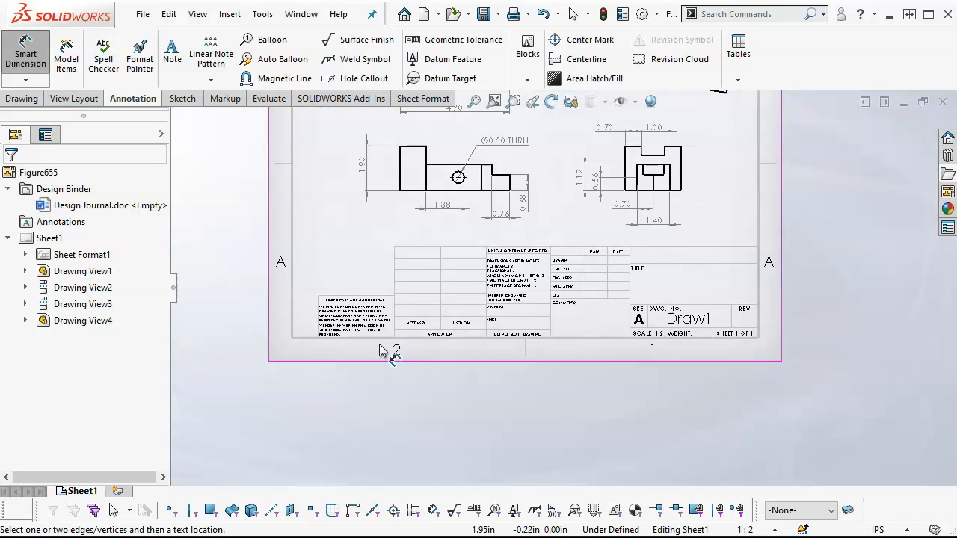
left_click(603, 13)
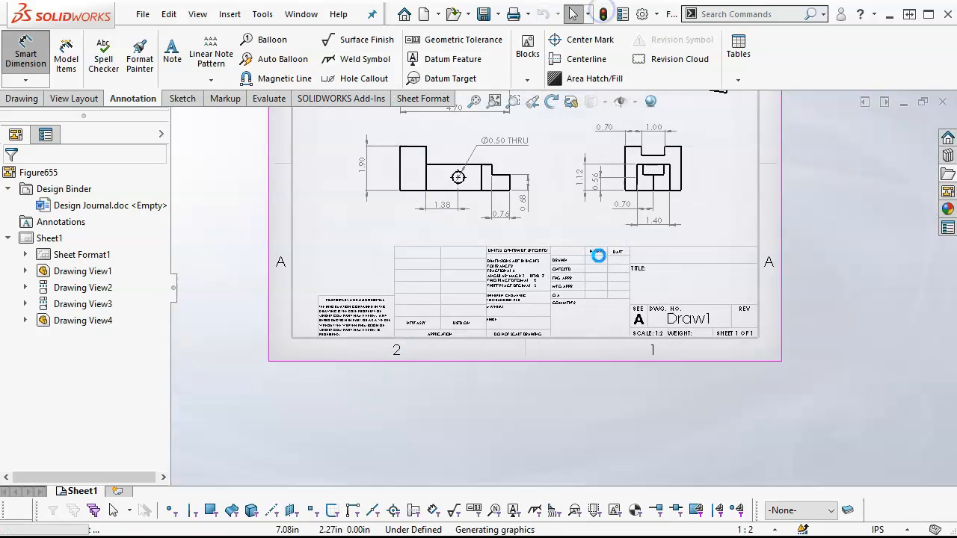
scroll(707, 323, "down", 1)
scroll(706, 323, "down", 1)
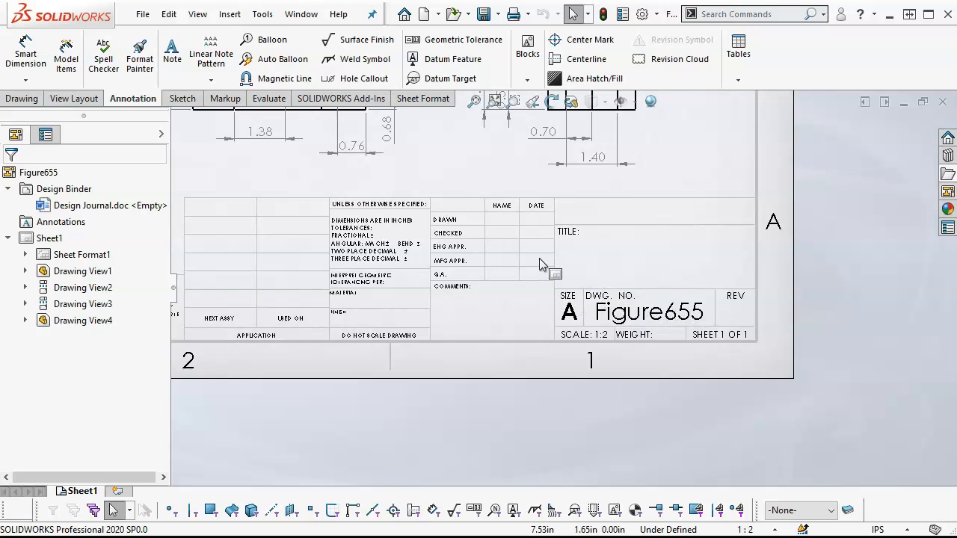
Save the drawing as Figure655.SLDDRW in the T2x Parts folder, updating the views before saving, and fit the sheet in view
key("f")
scroll(459, 135, "down", 3)
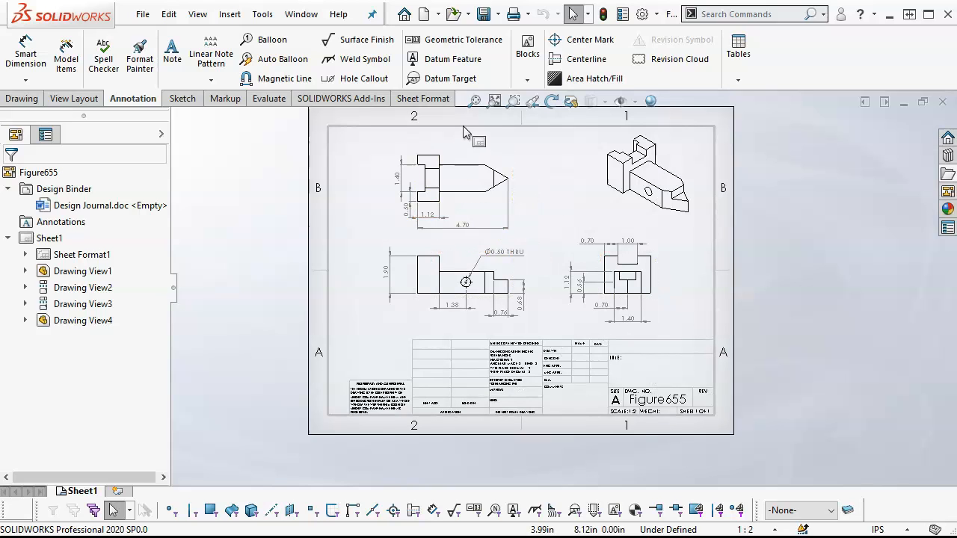
left_click(484, 13)
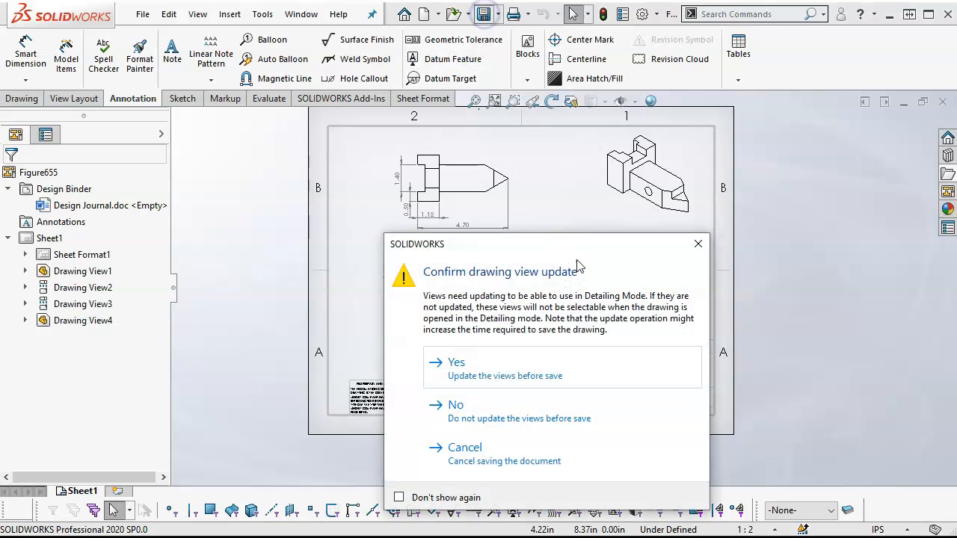
left_click(492, 378)
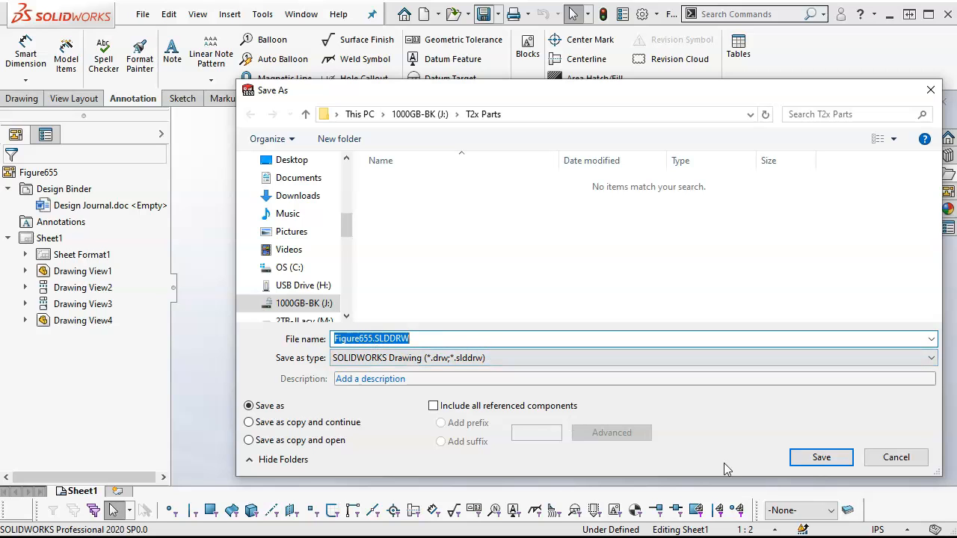
left_click(822, 457)
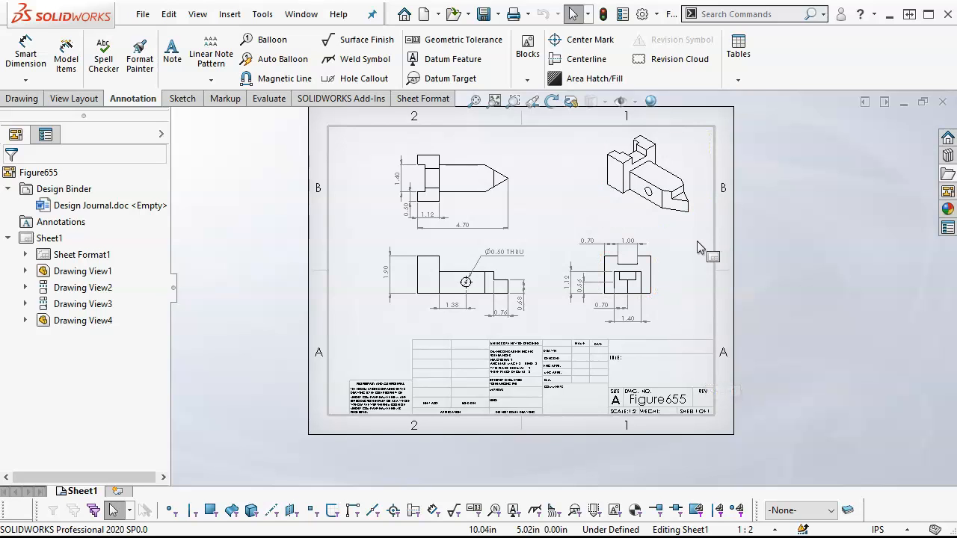
left_click(493, 100)
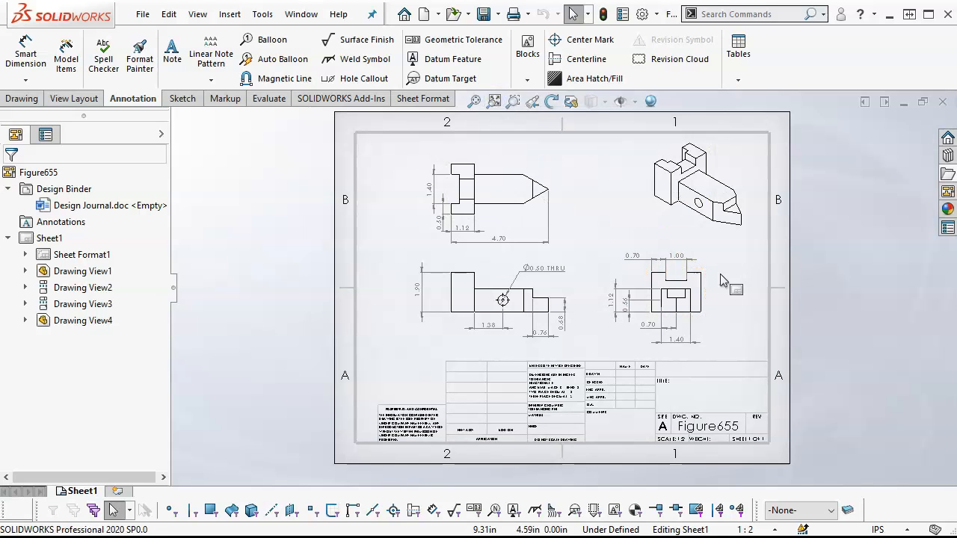